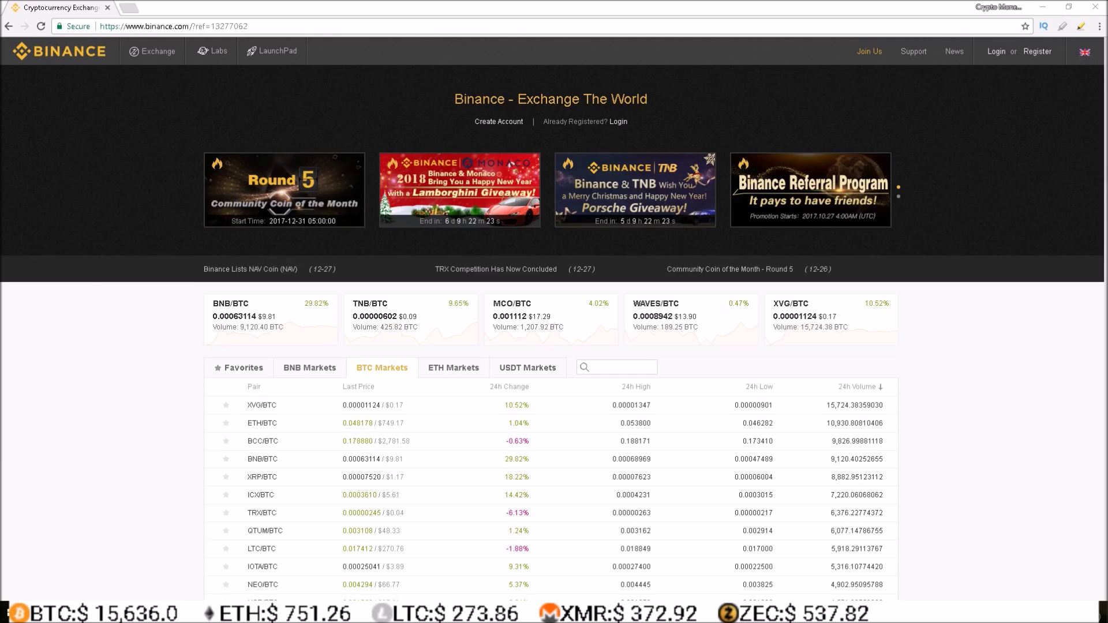
- Open the Binance sign-up form from the Register link at the top right
{"action": "left_click", "coordinate": [1033, 52]}
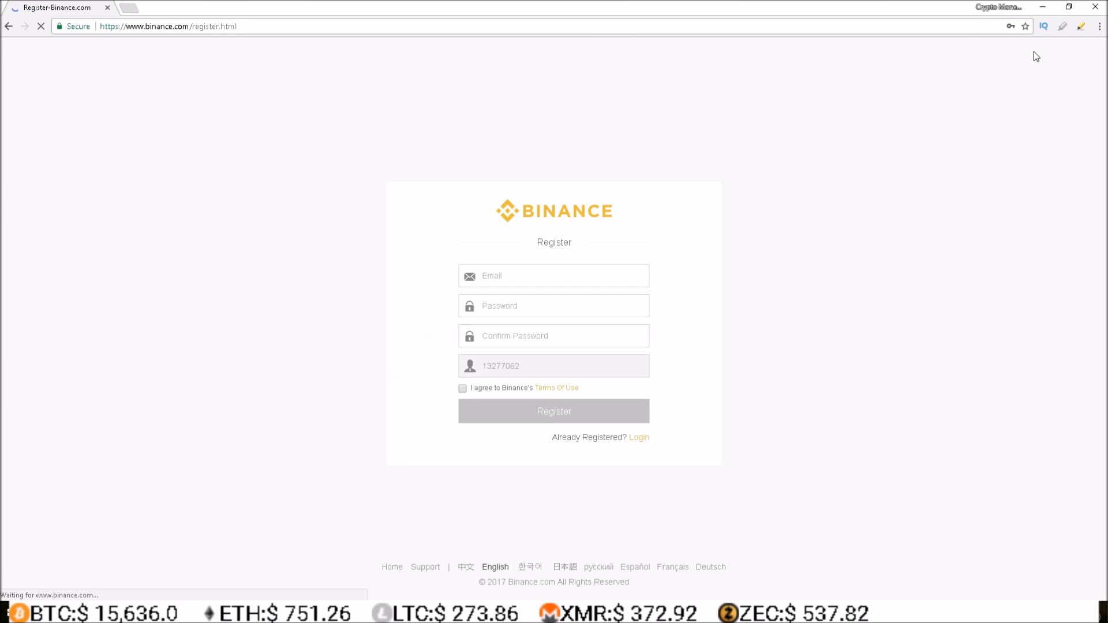
- Go through the email, password and confirm-password fields, dismissing the saved-password suggestions
{"action": "left_click", "coordinate": [511, 277]}
{"action": "left_click", "coordinate": [510, 277]}
{"action": "left_click", "coordinate": [415, 262]}
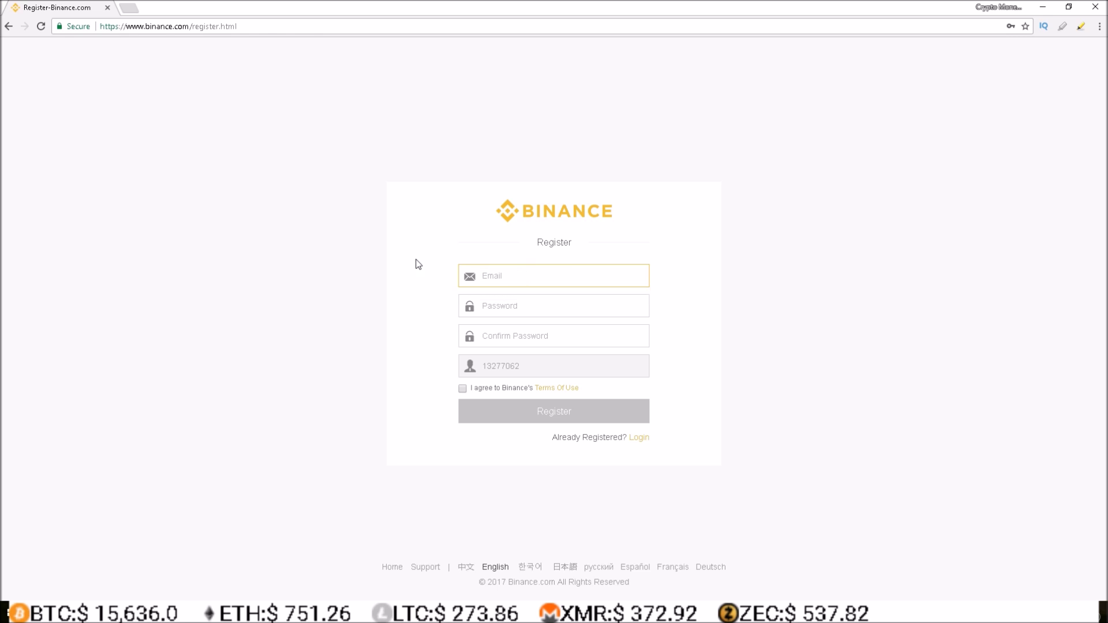
{"action": "left_click", "coordinate": [485, 308]}
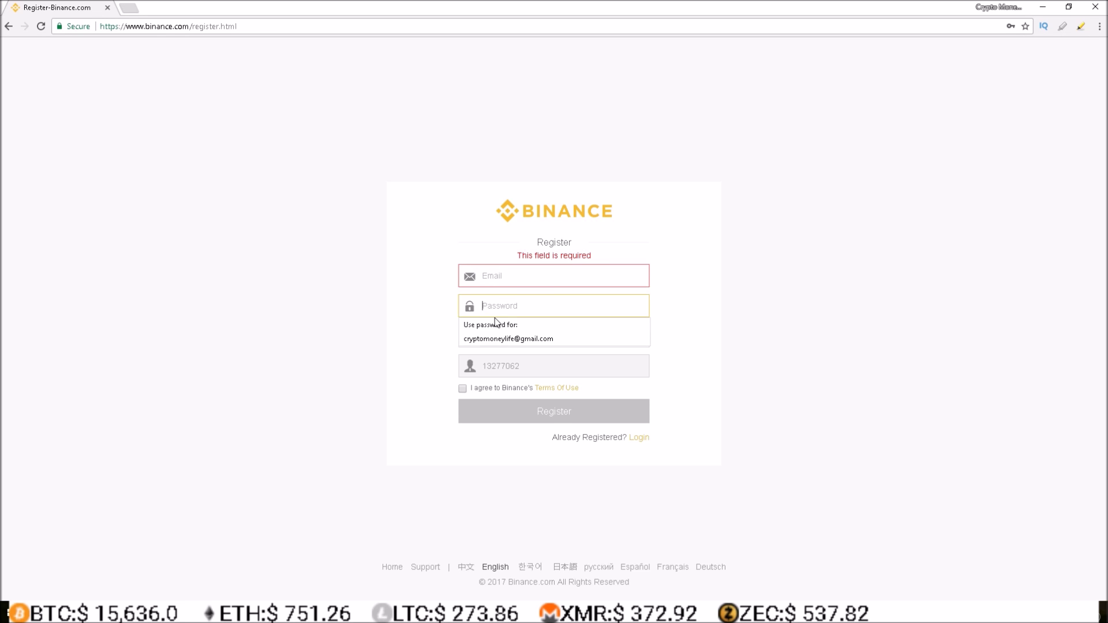
{"action": "left_click", "coordinate": [433, 312]}
{"action": "left_click", "coordinate": [509, 335]}
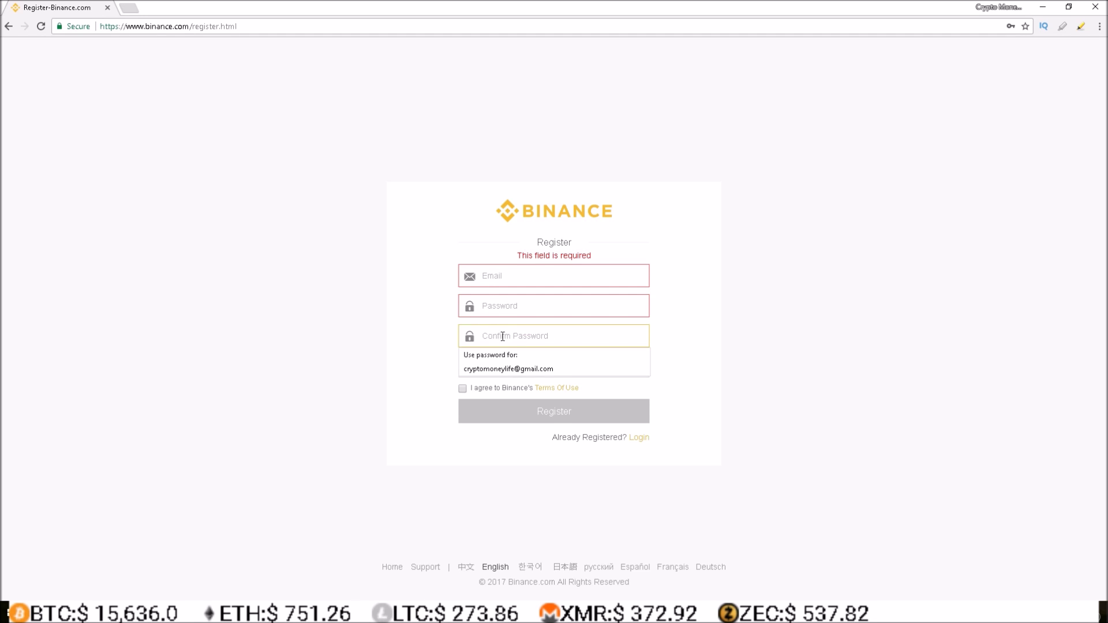
{"action": "left_click", "coordinate": [427, 329]}
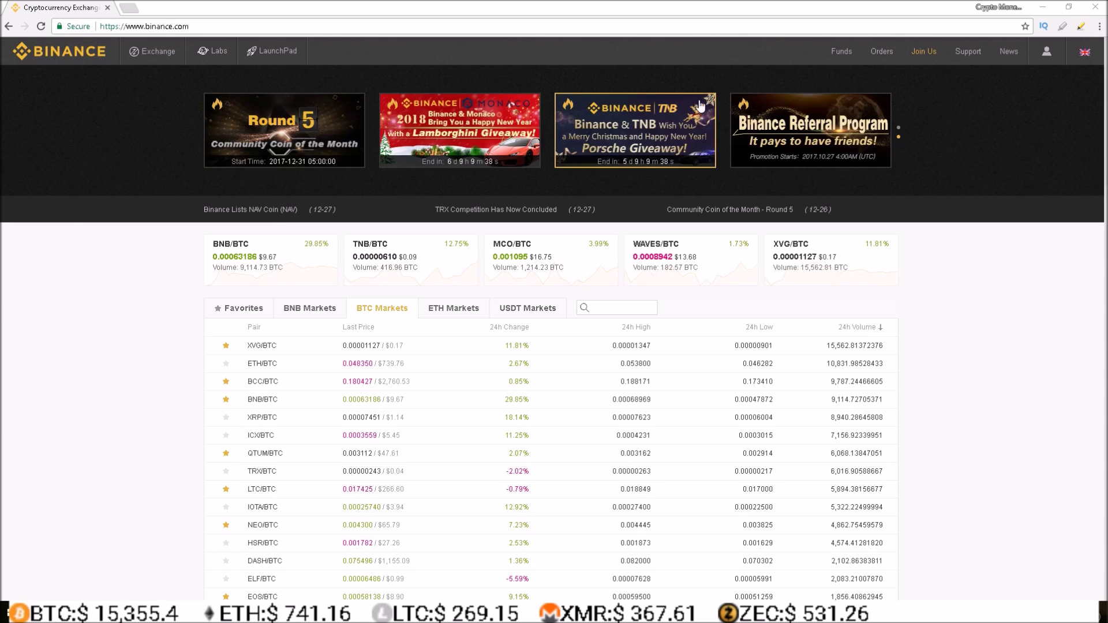
- Go to Deposits & Withdrawals from the Funds menu in the top bar
{"action": "mouse_move", "coordinate": [841, 56]}
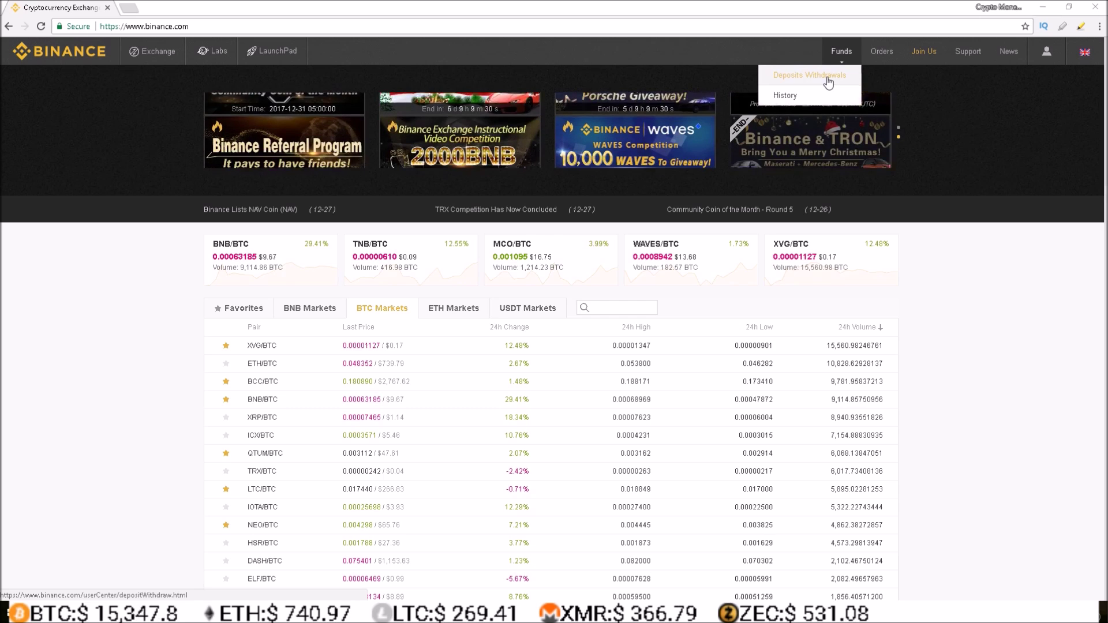
{"action": "left_click", "coordinate": [827, 76]}
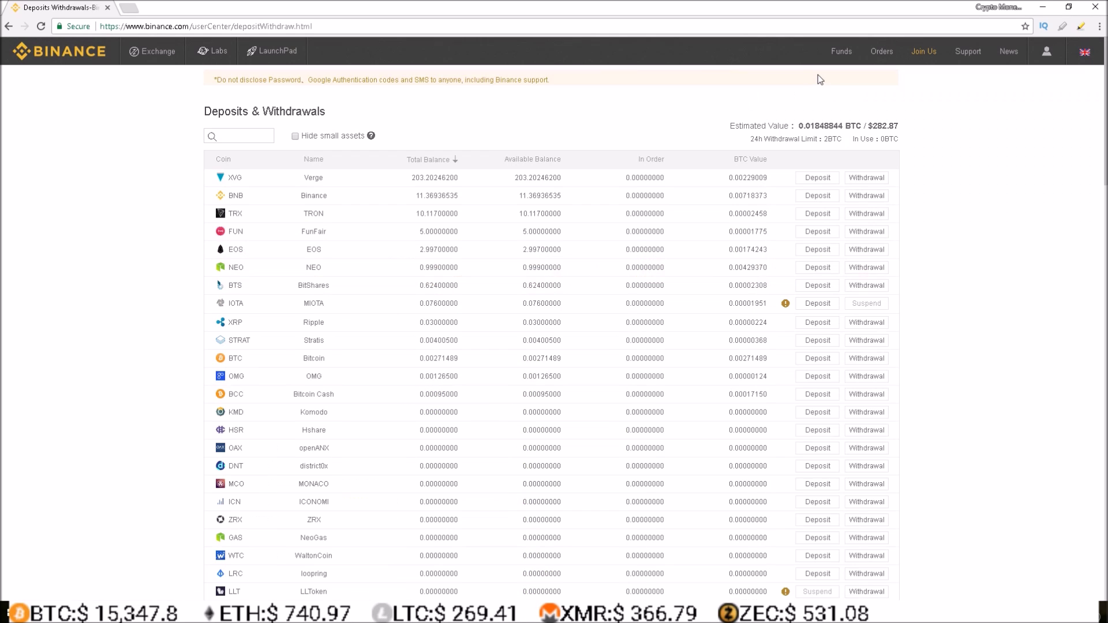
- Reveal the deposit address on the Verge (XVG) row and copy it with Copy Address
{"action": "left_click", "coordinate": [814, 178]}
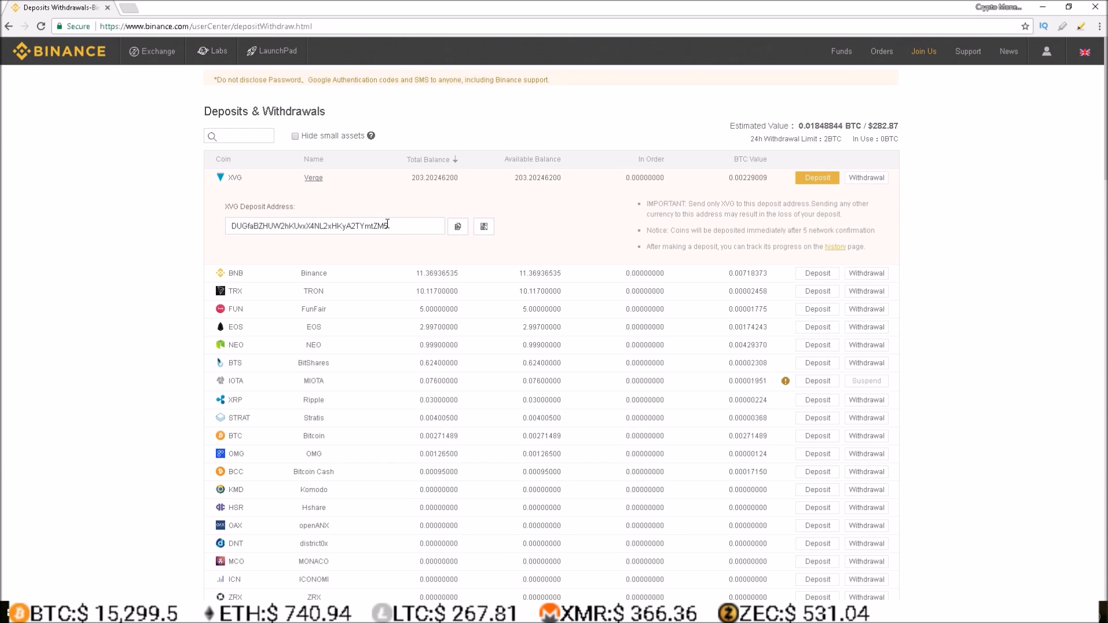
{"action": "double_click", "coordinate": [395, 228]}
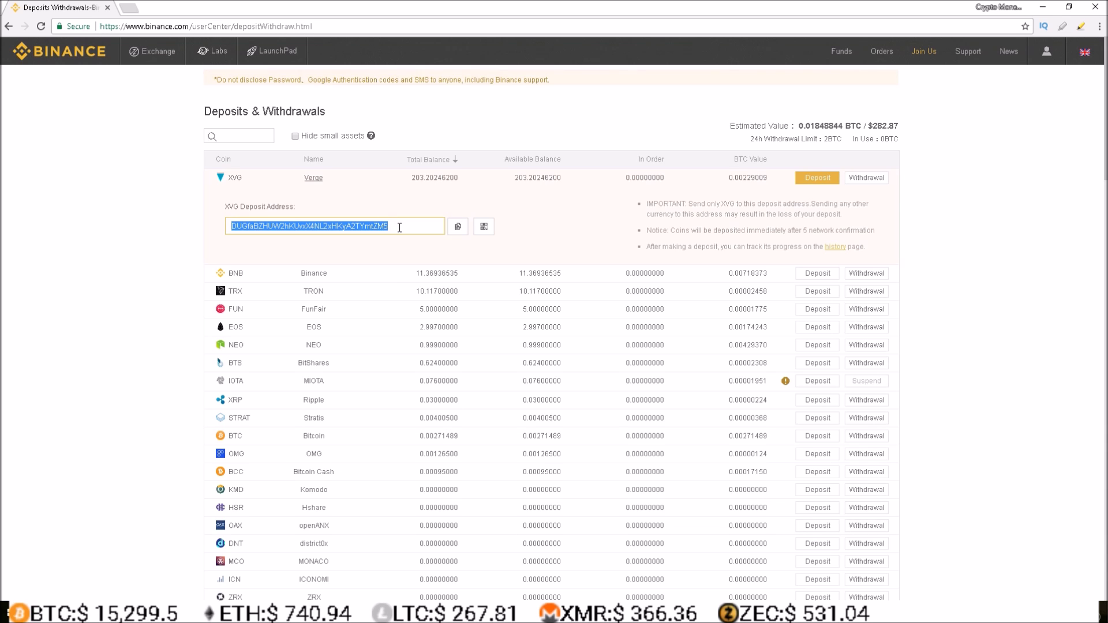
{"action": "right_click", "coordinate": [386, 225]}
{"action": "left_click", "coordinate": [368, 206]}
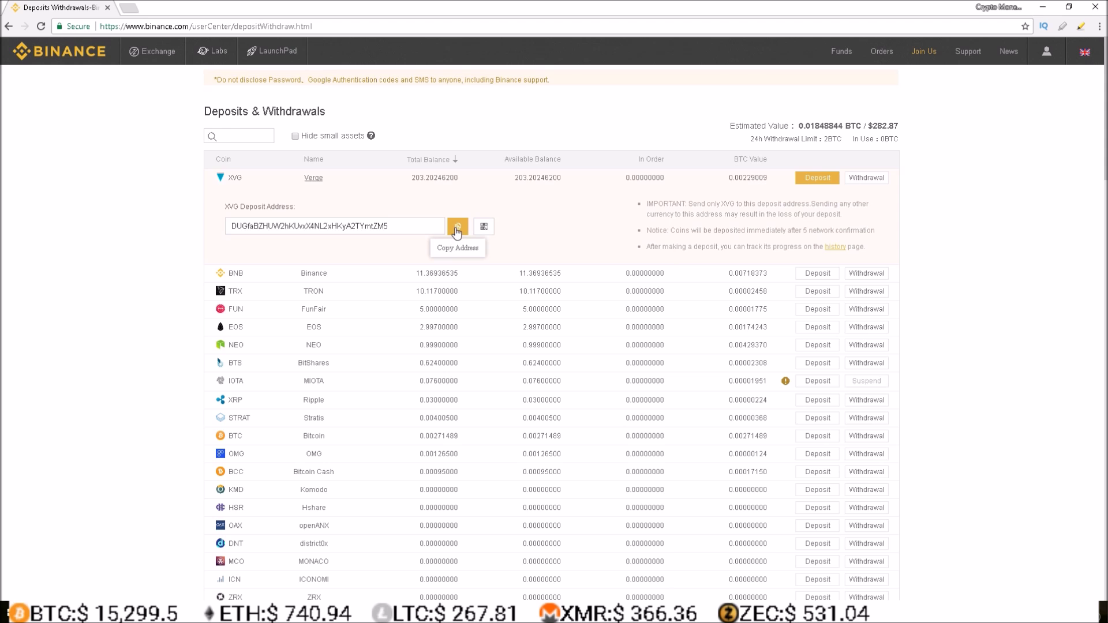
{"action": "left_click", "coordinate": [462, 228]}
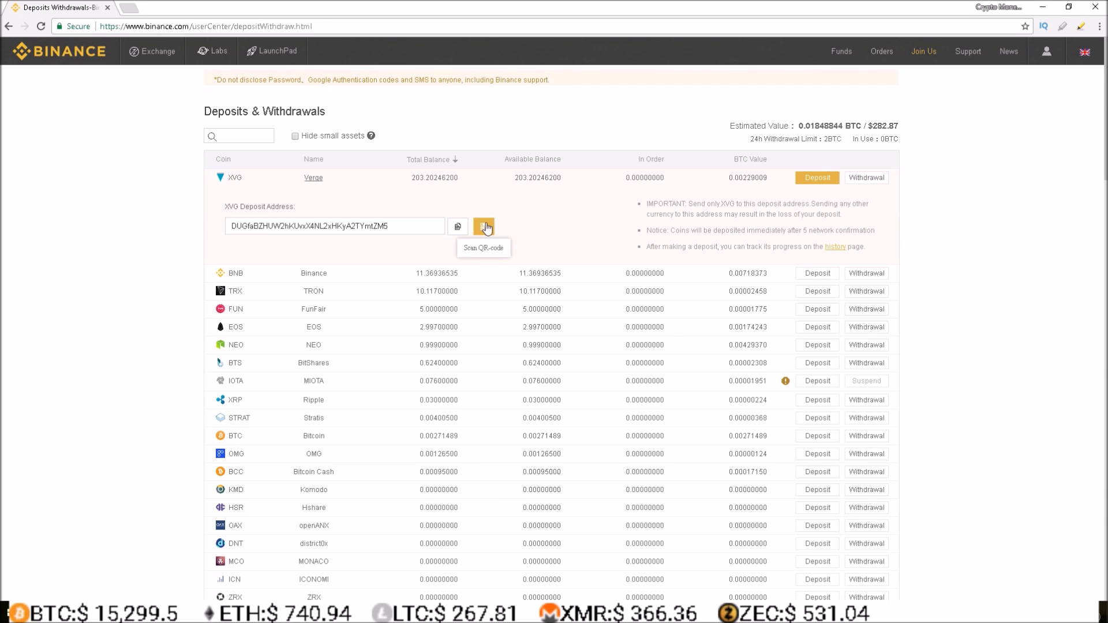
- View the XVG deposit address as a QR code, close it, and open the XVG withdrawal form
{"action": "left_click", "coordinate": [484, 227]}
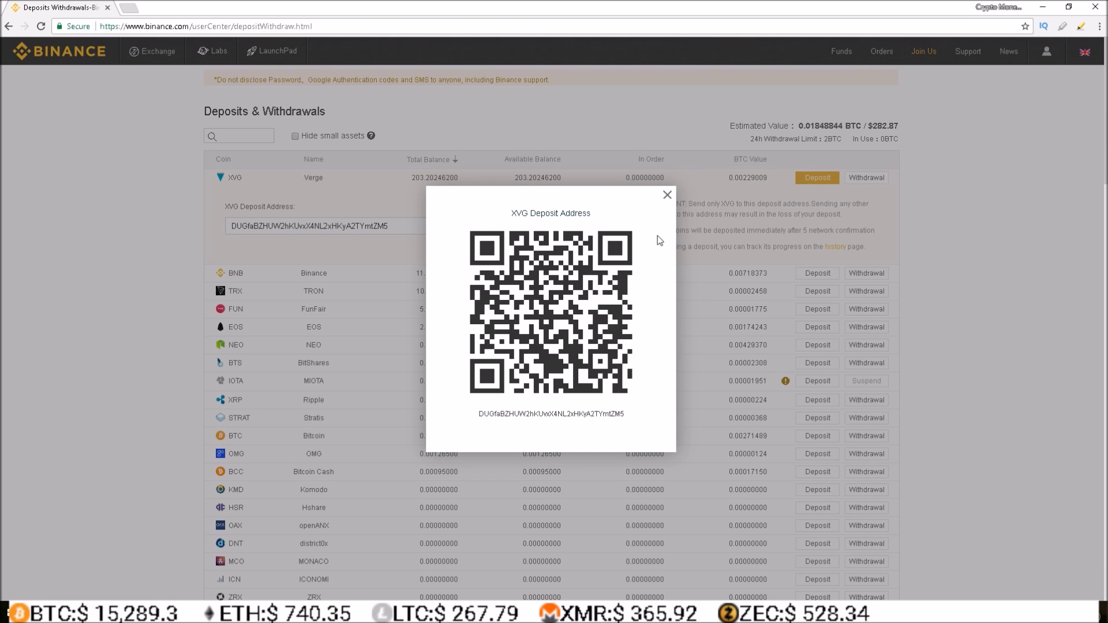
{"action": "left_click", "coordinate": [668, 196]}
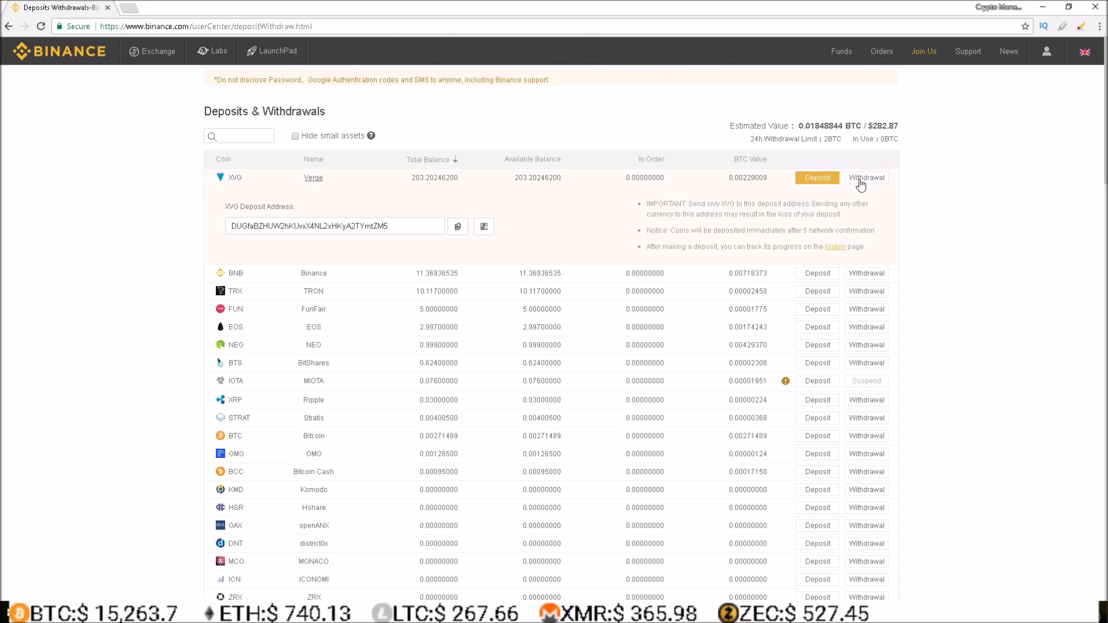
{"action": "left_click", "coordinate": [862, 181]}
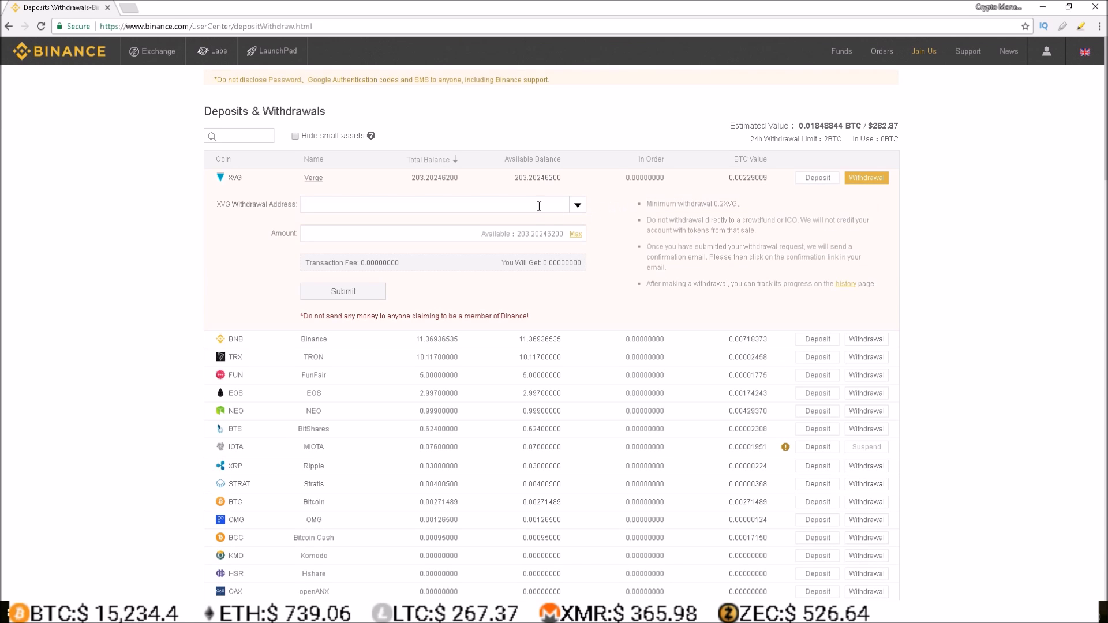
- Leave the Withdrawal Address and Amount fields empty to trigger their required-field warnings
{"action": "left_click", "coordinate": [345, 205]}
{"action": "left_click", "coordinate": [368, 230]}
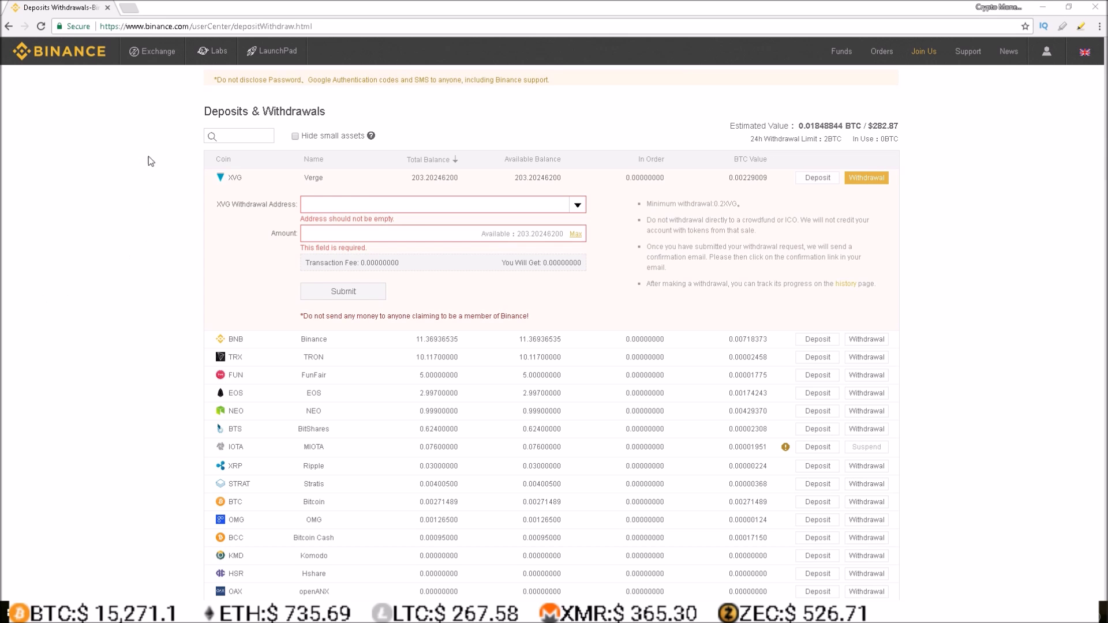
{"action": "mouse_move", "coordinate": [154, 55]}
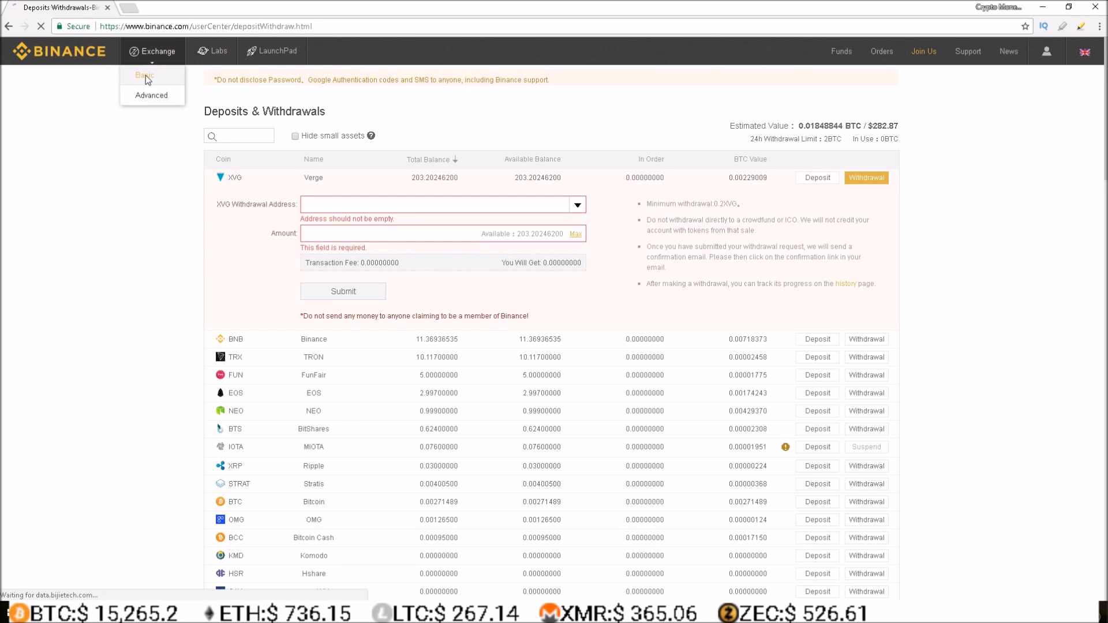
- Open Exchange > Advanced for XVG/BTC and cycle through the Market, Stop-Limit and Limit tabs
{"action": "left_click", "coordinate": [151, 96]}
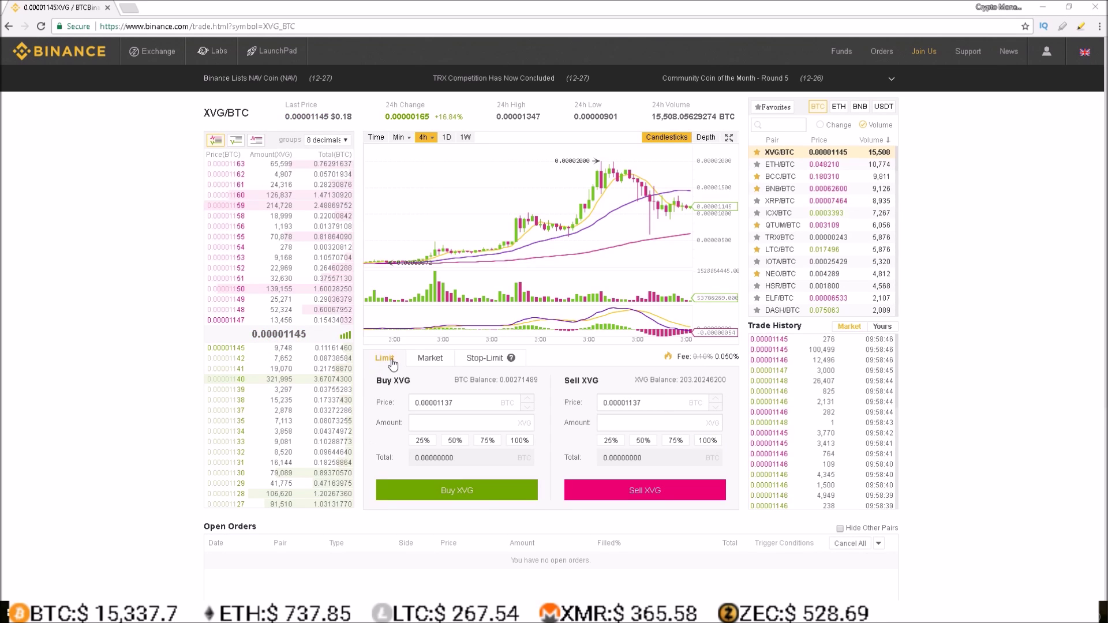
{"action": "left_click", "coordinate": [437, 361]}
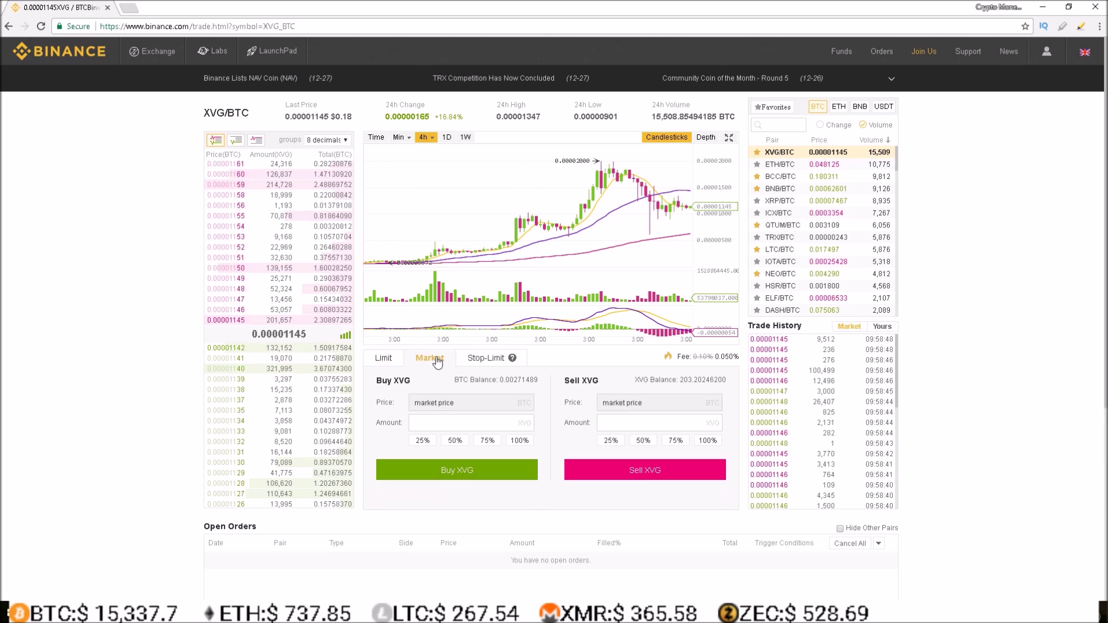
{"action": "left_click", "coordinate": [488, 361]}
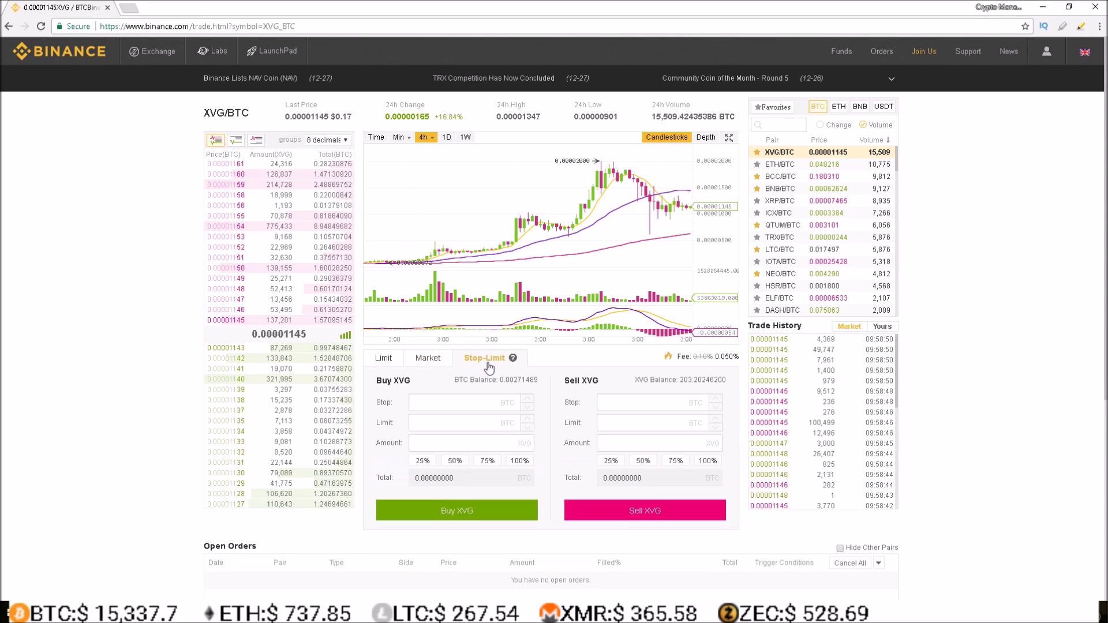
{"action": "left_click", "coordinate": [383, 360]}
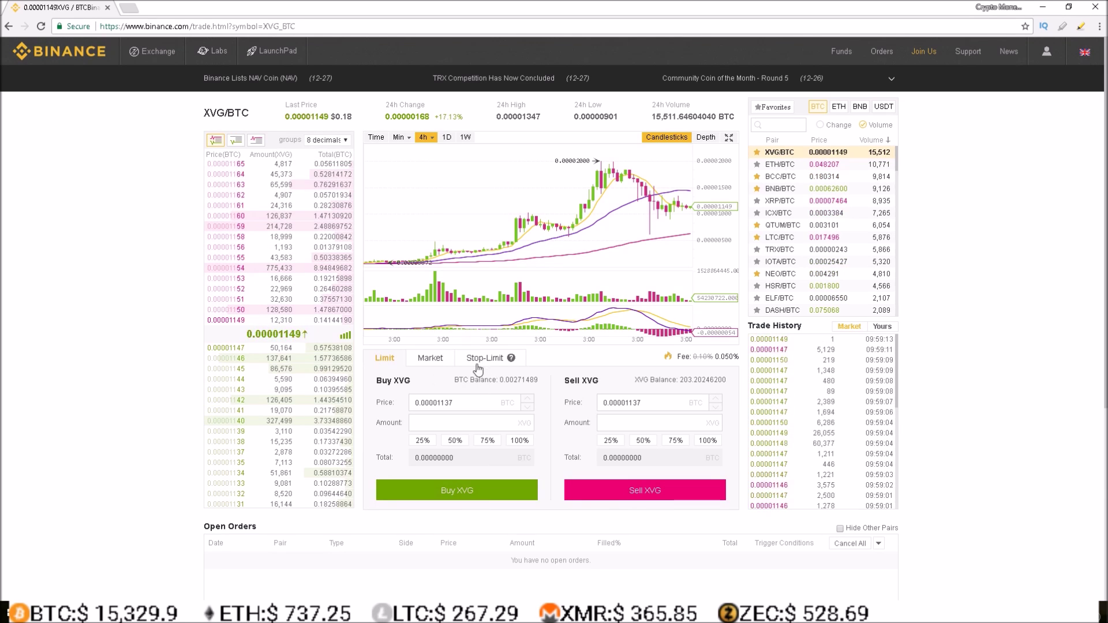
{"action": "left_click", "coordinate": [432, 421]}
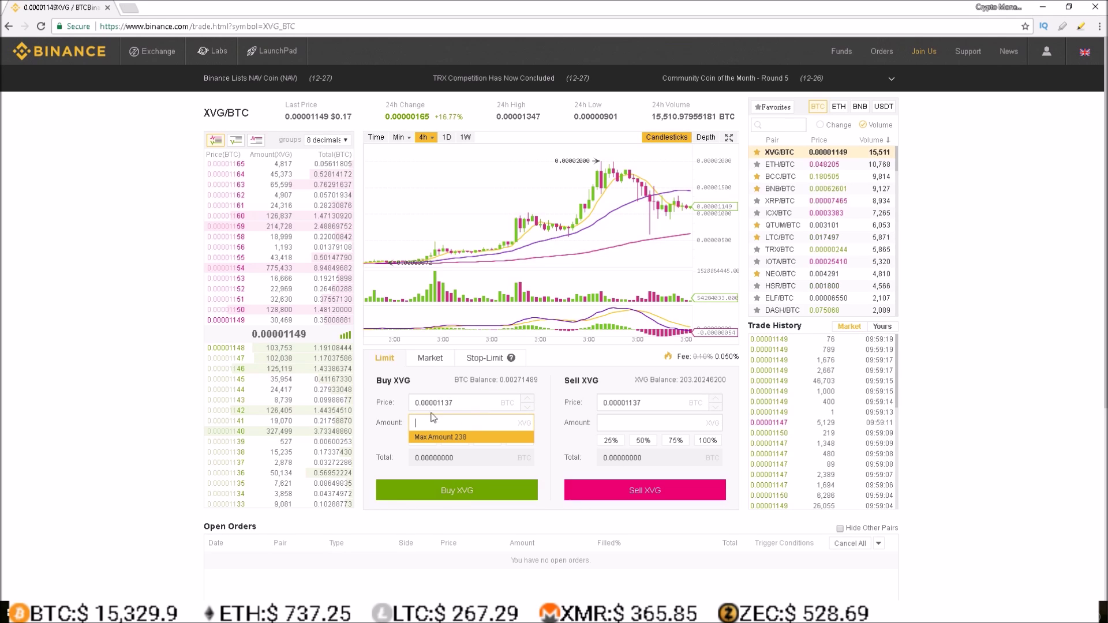
- Fill a 119 XVG limit buy and a 50 XVG sell priced at 0.00001437 BTC
{"action": "left_click", "coordinate": [430, 458]}
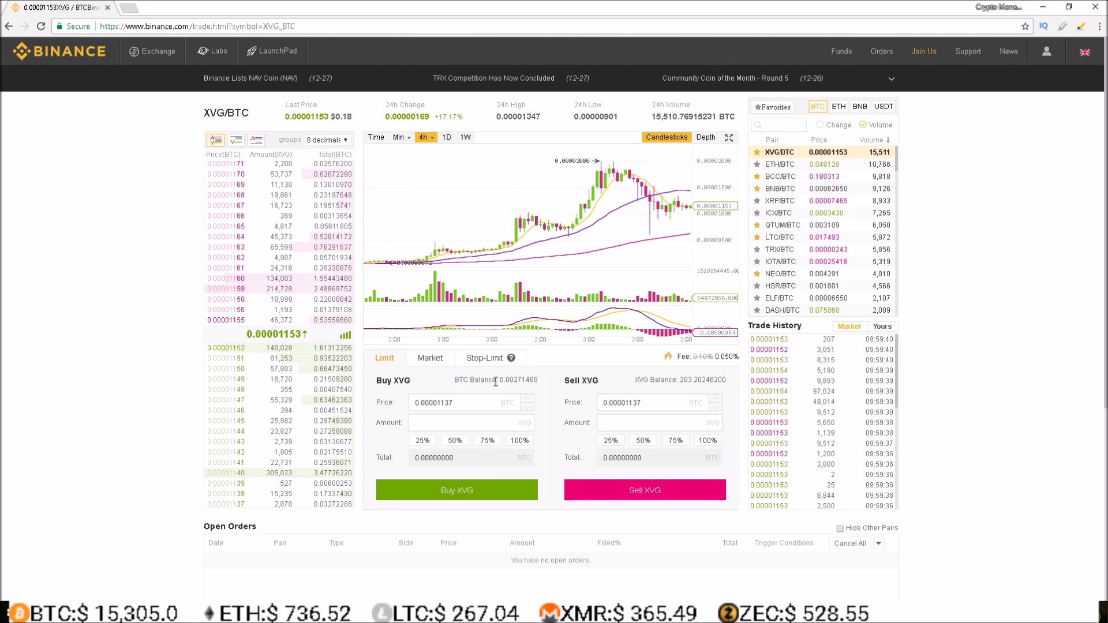
{"action": "left_click", "coordinate": [454, 441]}
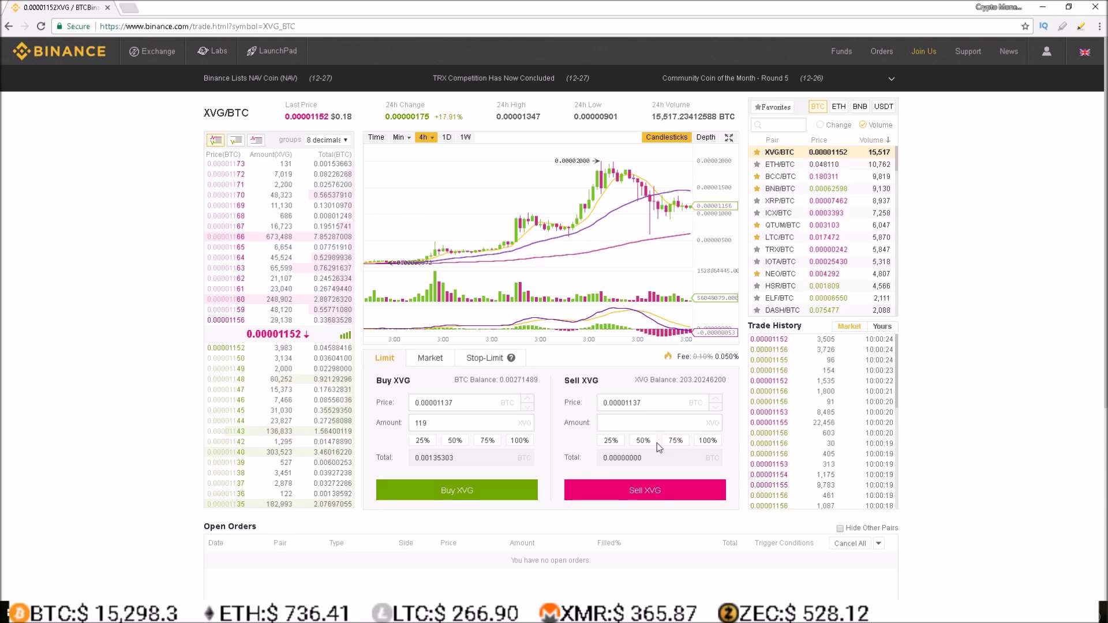
{"action": "left_click", "coordinate": [610, 441]}
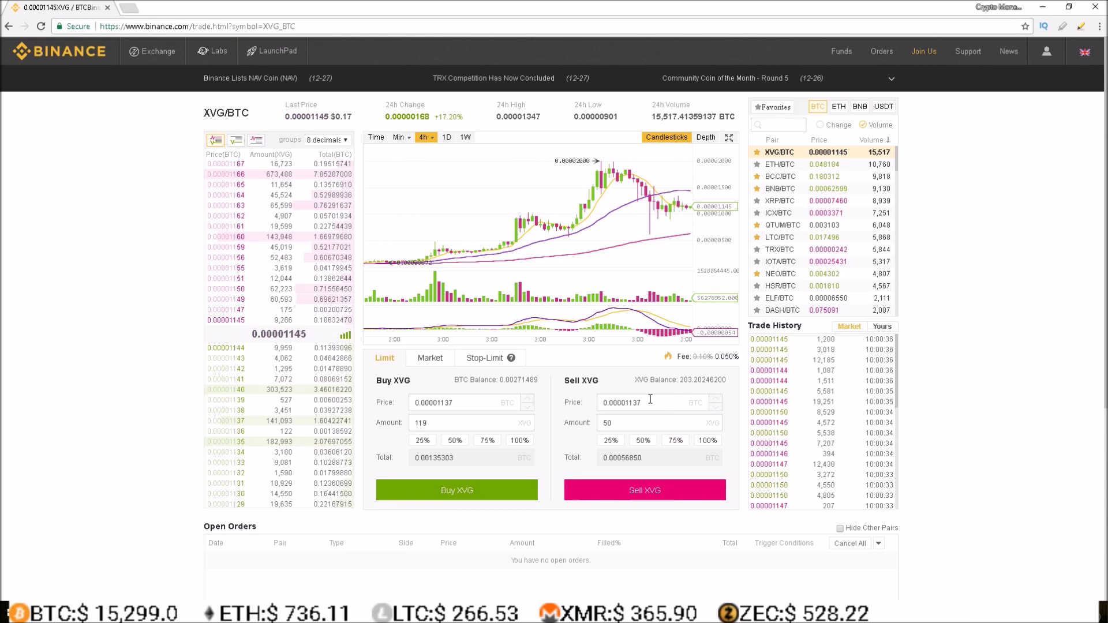
{"action": "left_click", "coordinate": [715, 398]}
{"action": "left_click", "coordinate": [715, 399]}
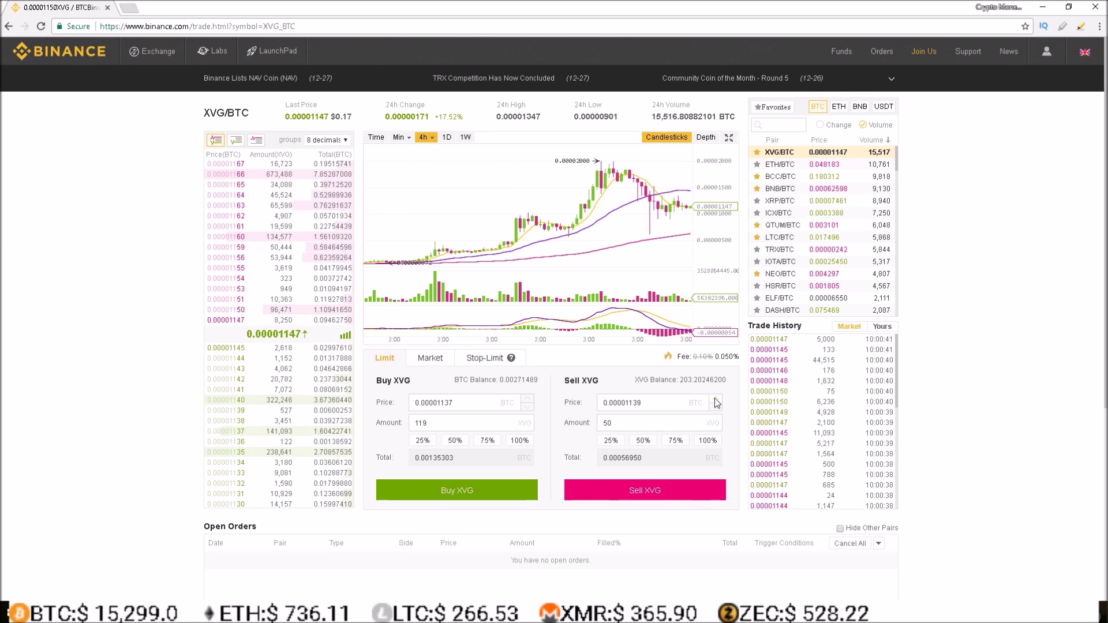
{"action": "scroll", "coordinate": [715, 402], "scroll_direction": "up", "scroll_amount": 12}
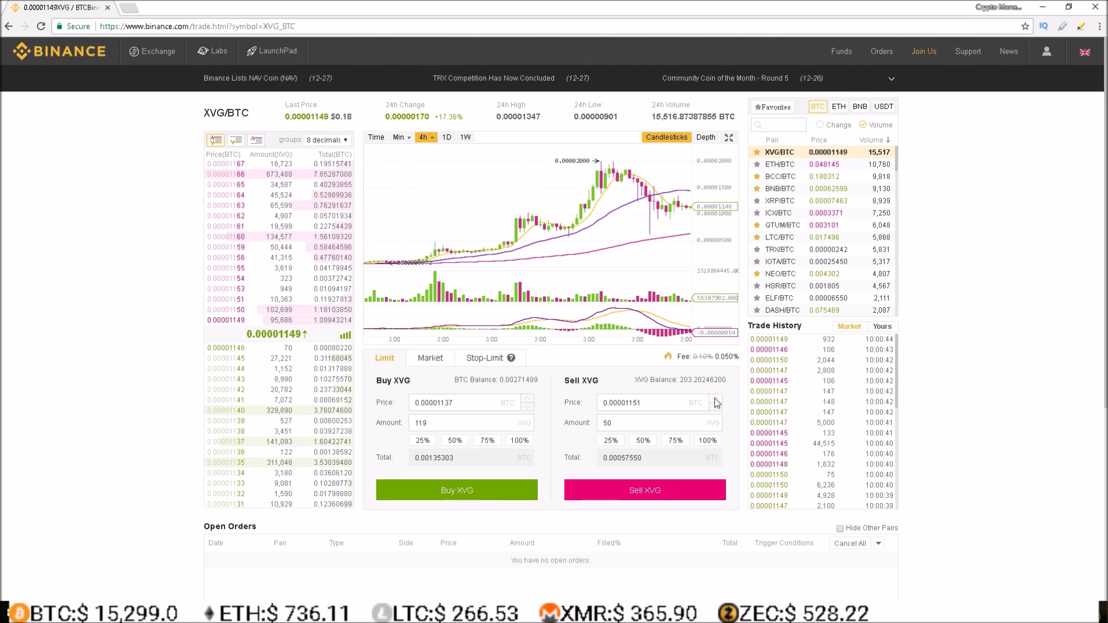
{"action": "scroll", "coordinate": [715, 402], "scroll_direction": "up", "scroll_amount": 1}
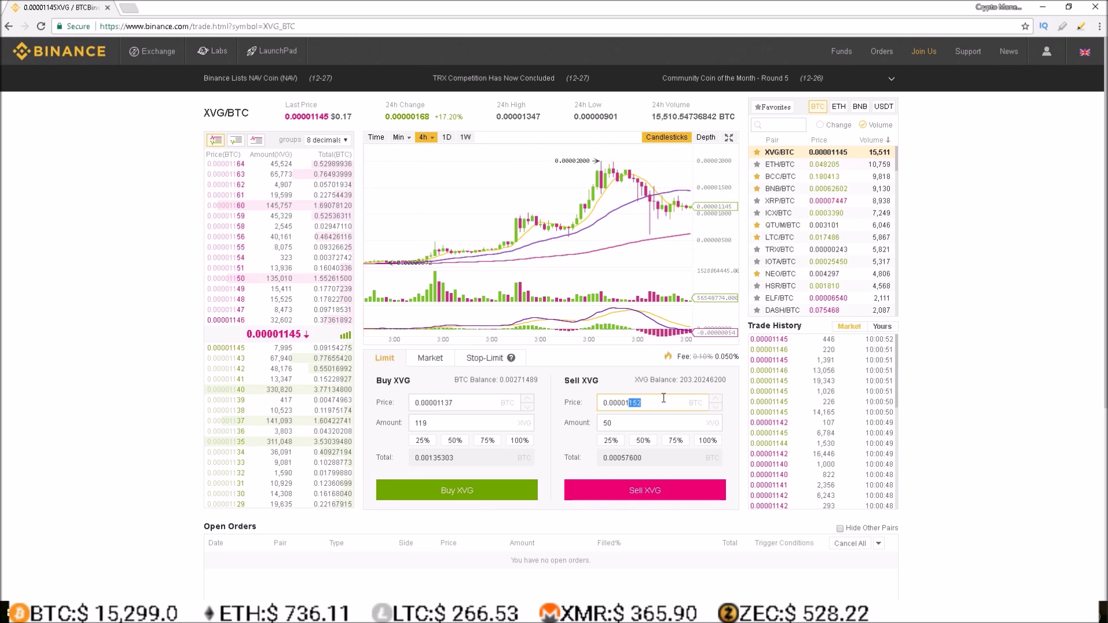
{"action": "type", "text": "437"}
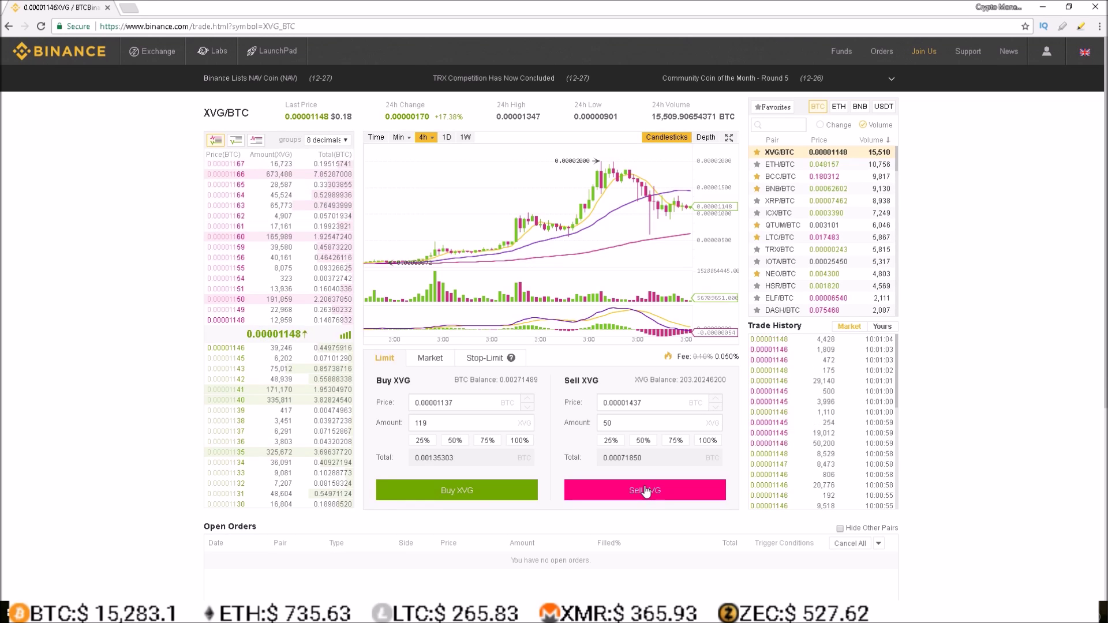
- In Market mode, set the buy amount with the 50% and 100% buttons
{"action": "left_click", "coordinate": [434, 359]}
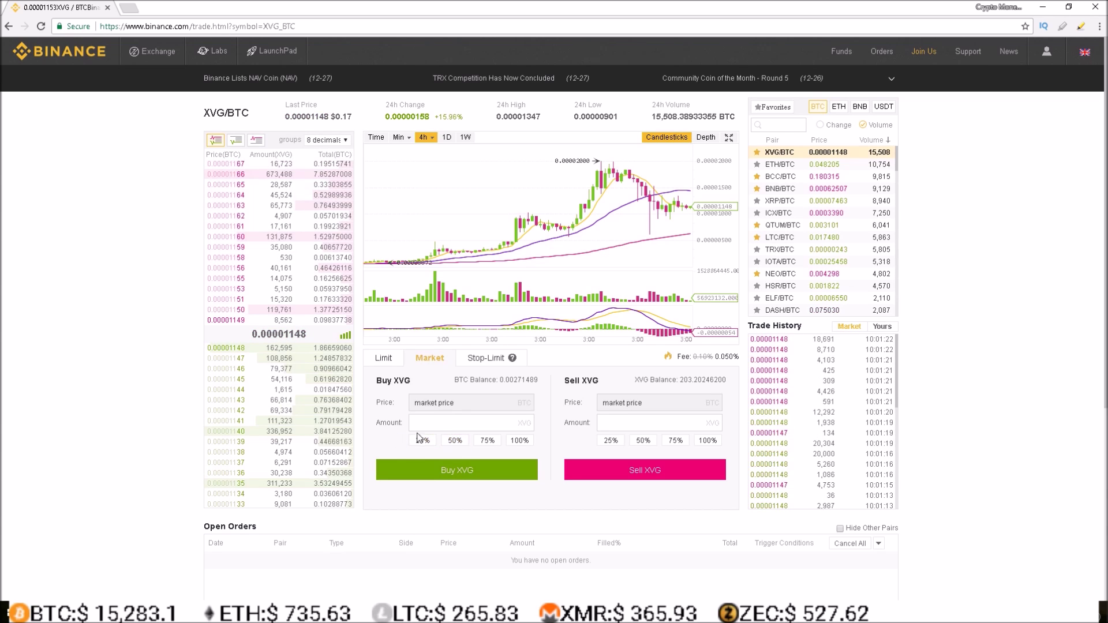
{"action": "left_click", "coordinate": [443, 425]}
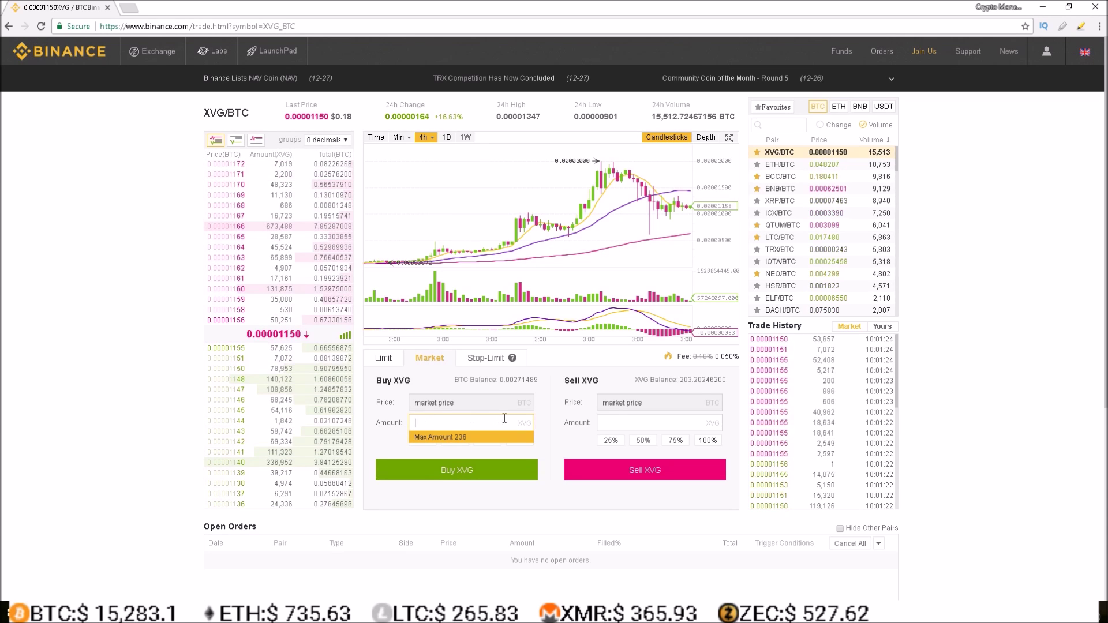
{"action": "key", "text": "Tab"}
{"action": "key", "text": "Tab"}
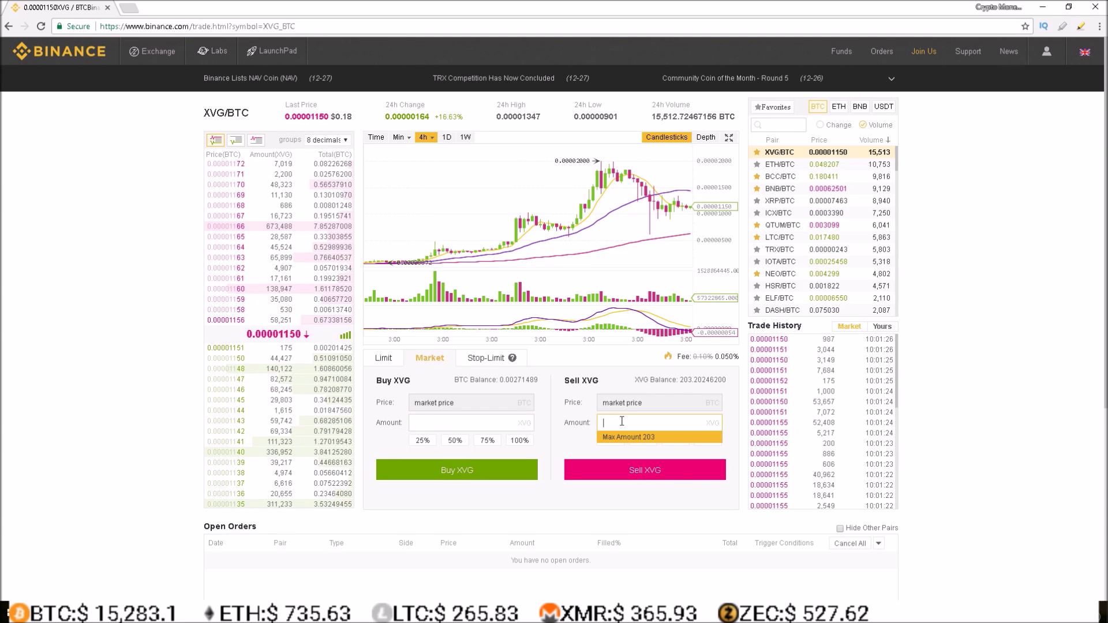
{"action": "left_click", "coordinate": [383, 406]}
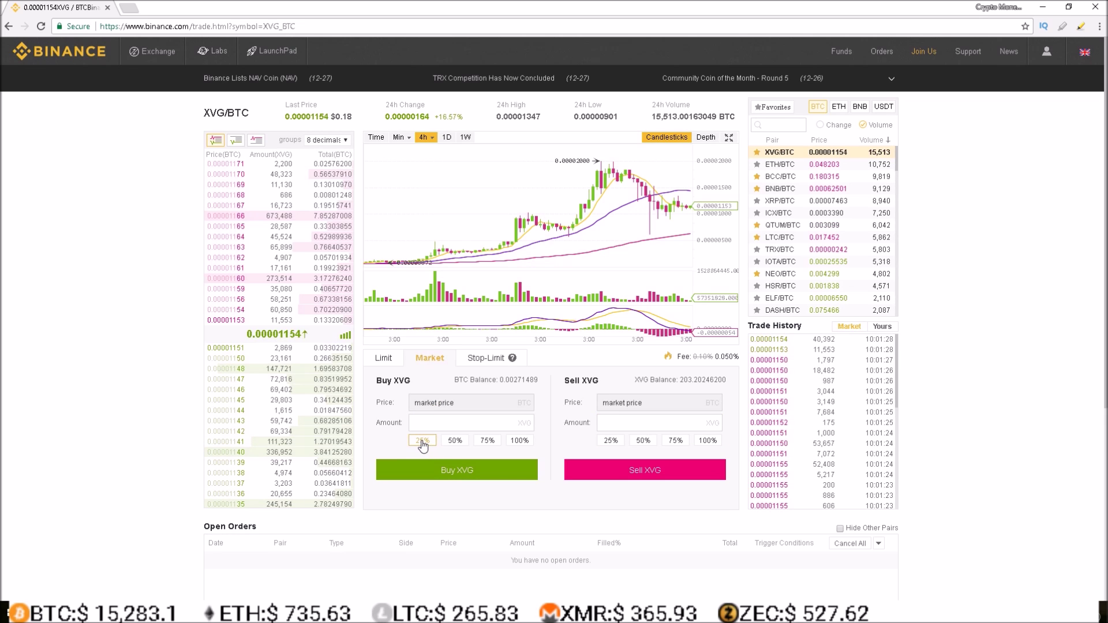
{"action": "left_click", "coordinate": [452, 441]}
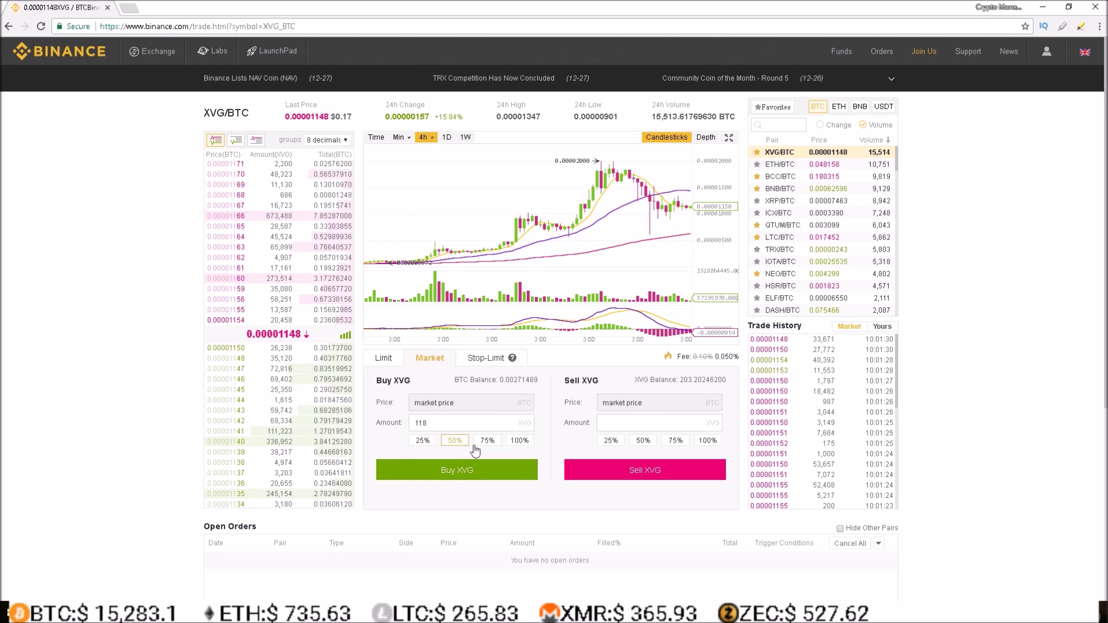
{"action": "left_click", "coordinate": [526, 445]}
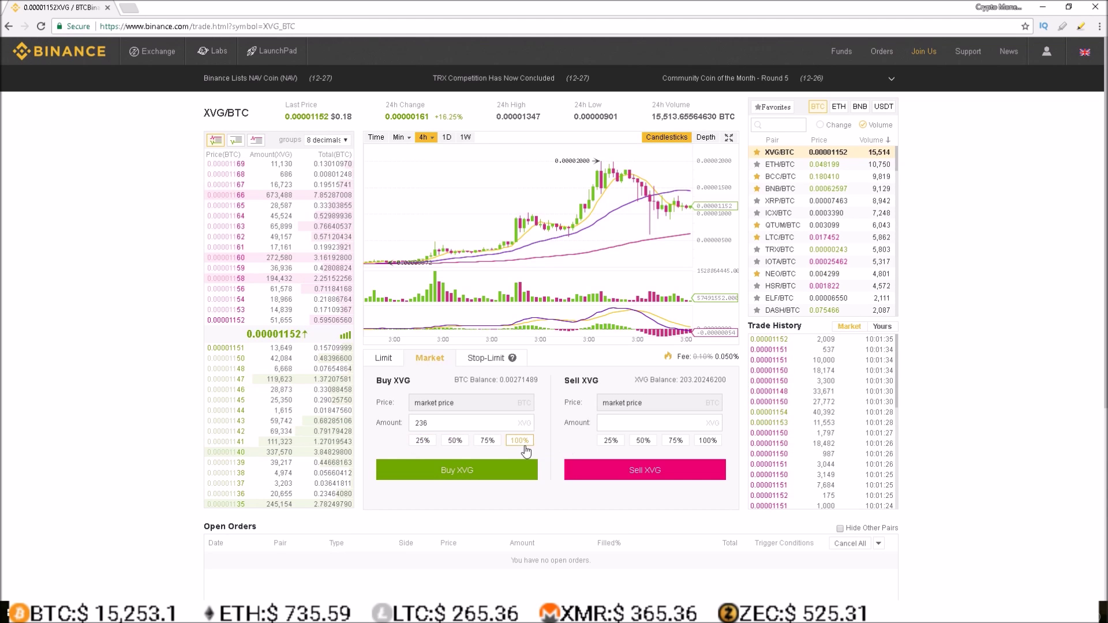
- Switch to Stop-Limit, visit its stop price and amount fields, then reopen Exchange > Advanced
{"action": "left_click", "coordinate": [479, 361]}
{"action": "left_click", "coordinate": [469, 404]}
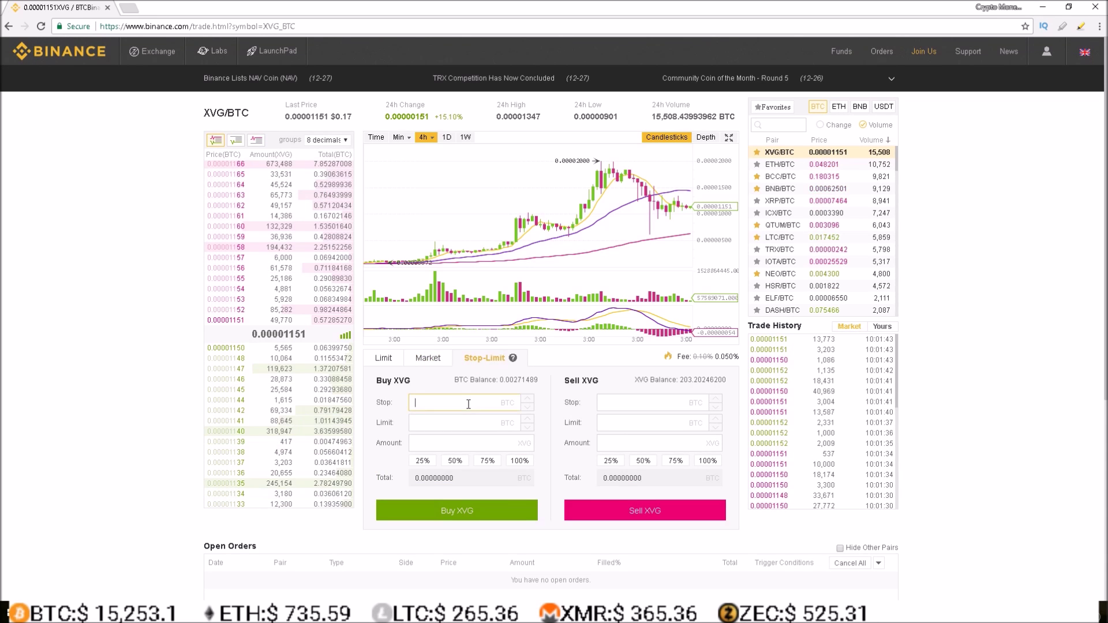
{"action": "left_click", "coordinate": [453, 441]}
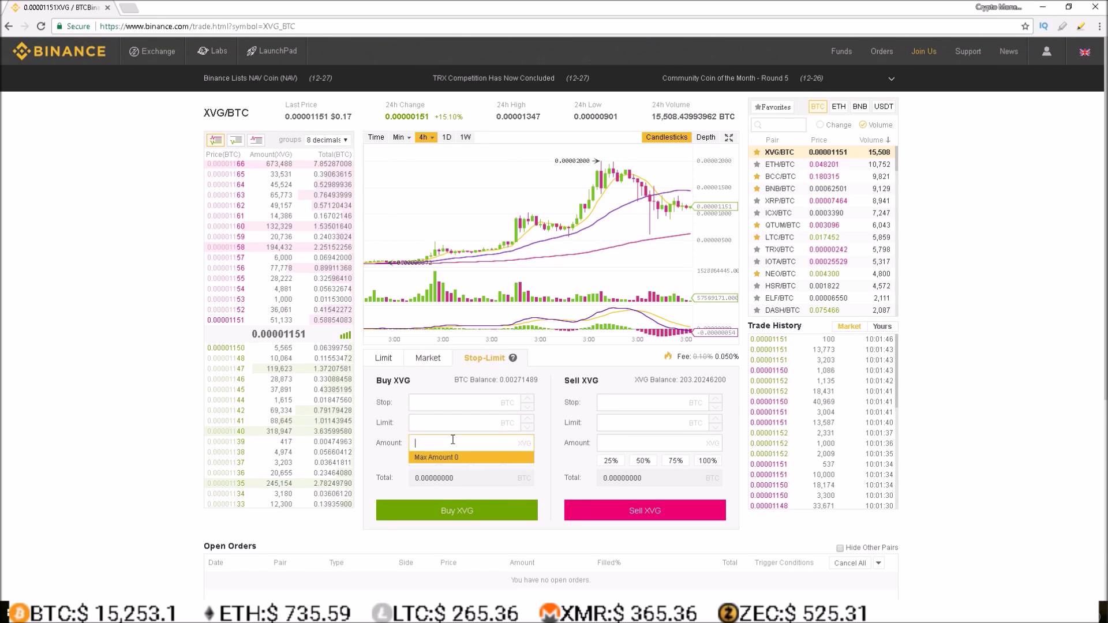
{"action": "left_click", "coordinate": [371, 391]}
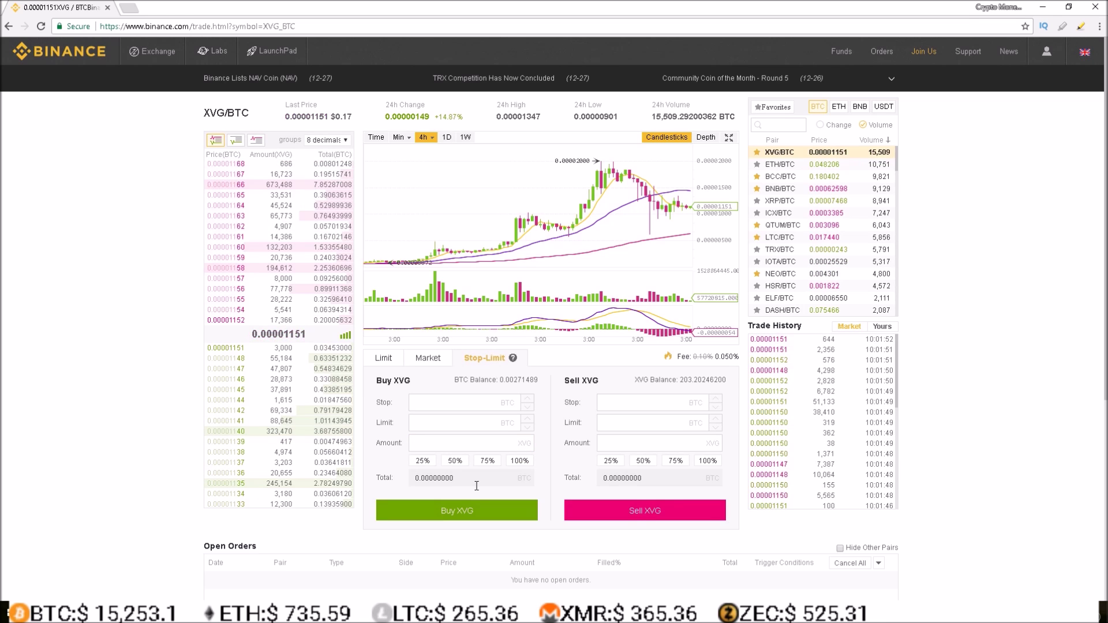
{"action": "mouse_move", "coordinate": [151, 52]}
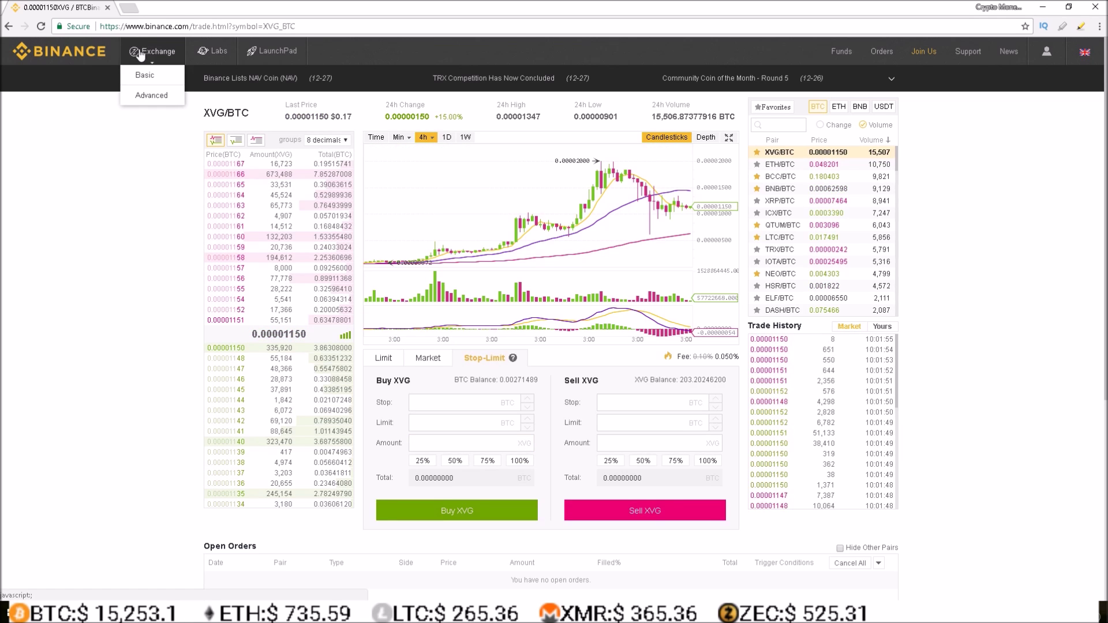
{"action": "left_click", "coordinate": [164, 96]}
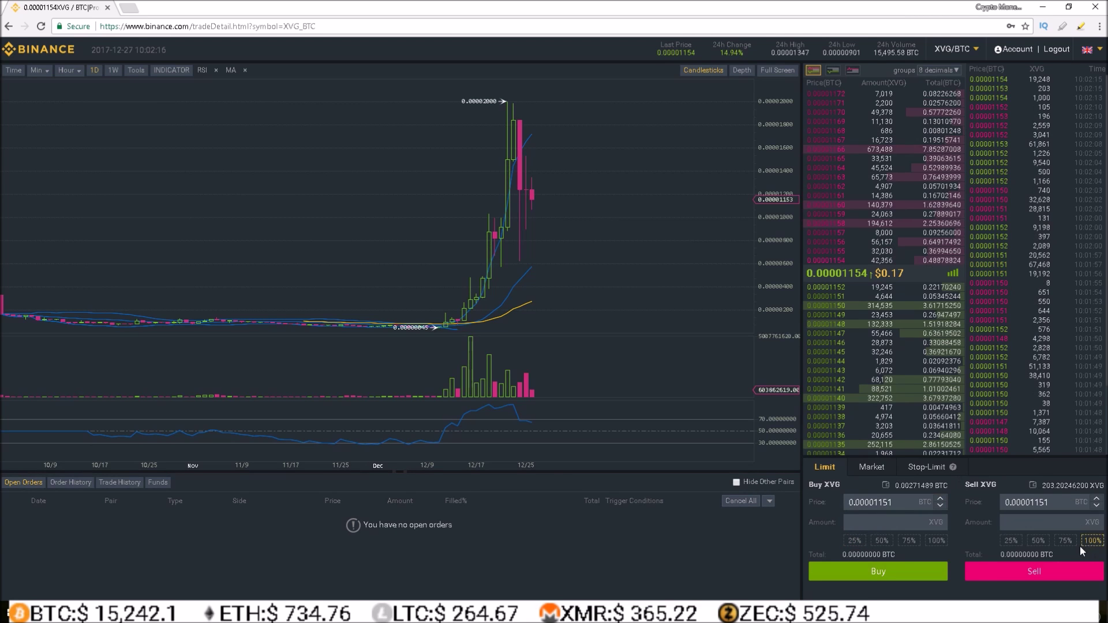
- Cycle through the Market and Stop-Limit tabs back to Limit
{"action": "left_click", "coordinate": [861, 469]}
{"action": "left_click", "coordinate": [924, 467]}
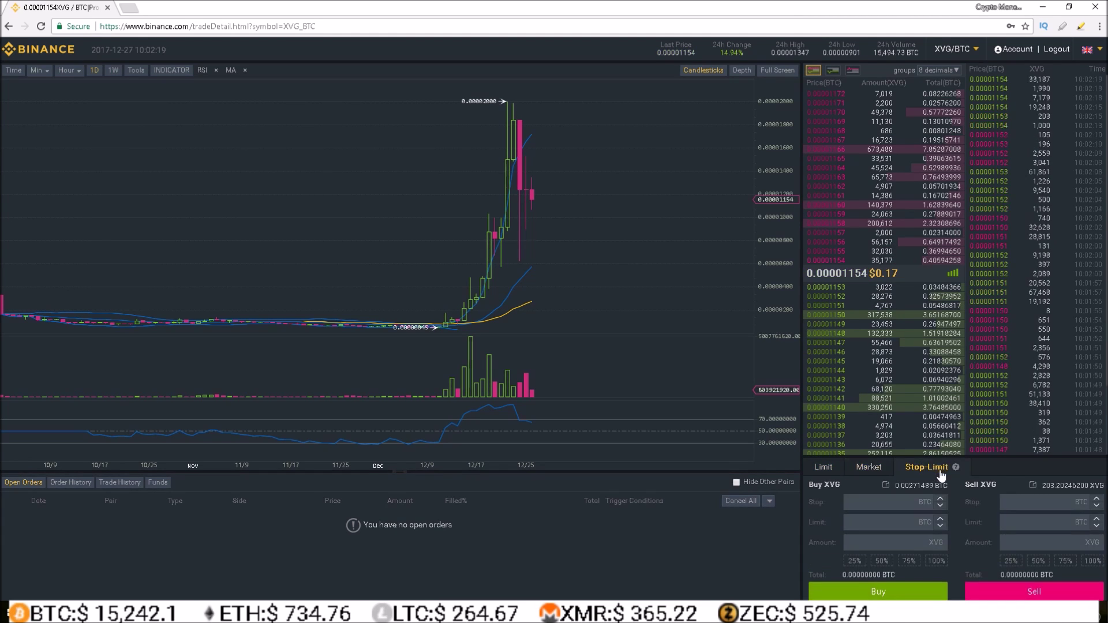
{"action": "left_click", "coordinate": [829, 474]}
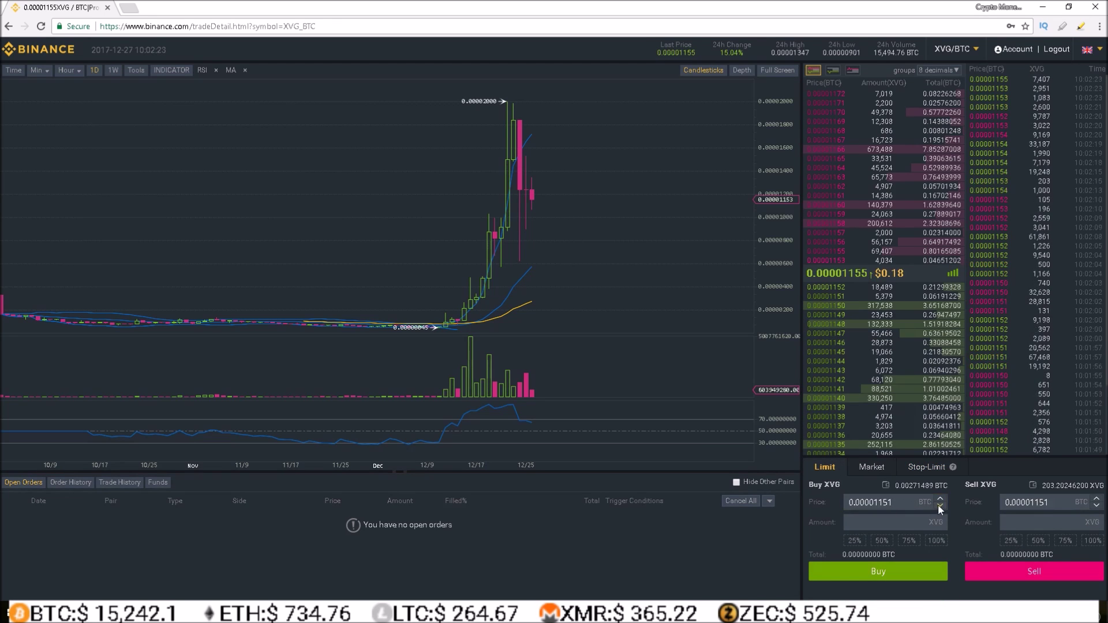
- Set the limit buy to the full 235 XVG at 0.00001151 BTC and press Buy
{"action": "left_click", "coordinate": [875, 522]}
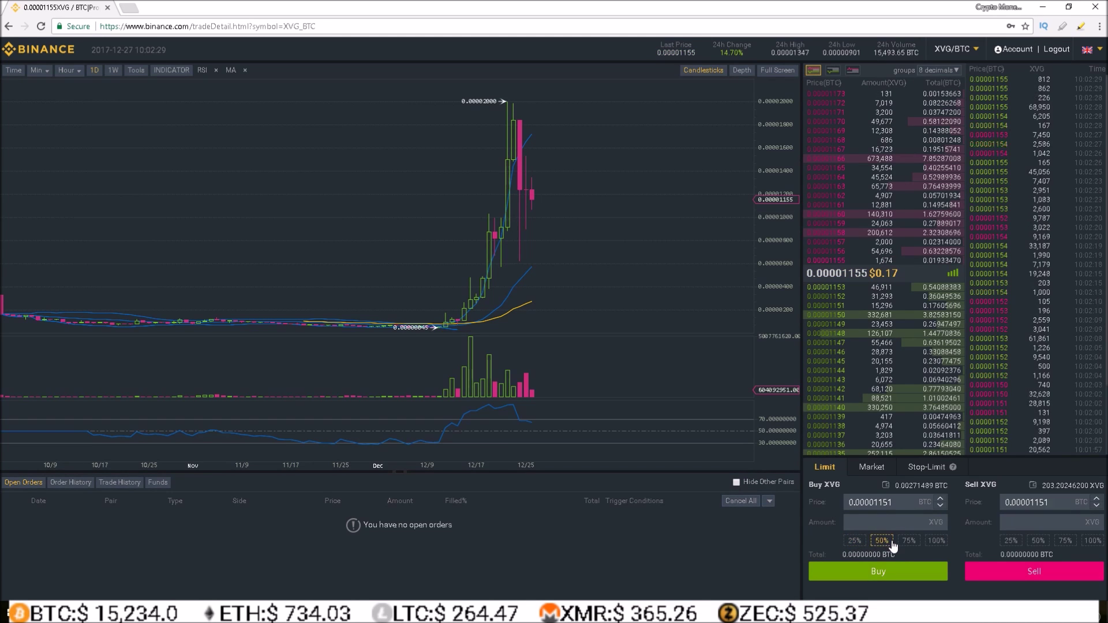
{"action": "left_click", "coordinate": [854, 541]}
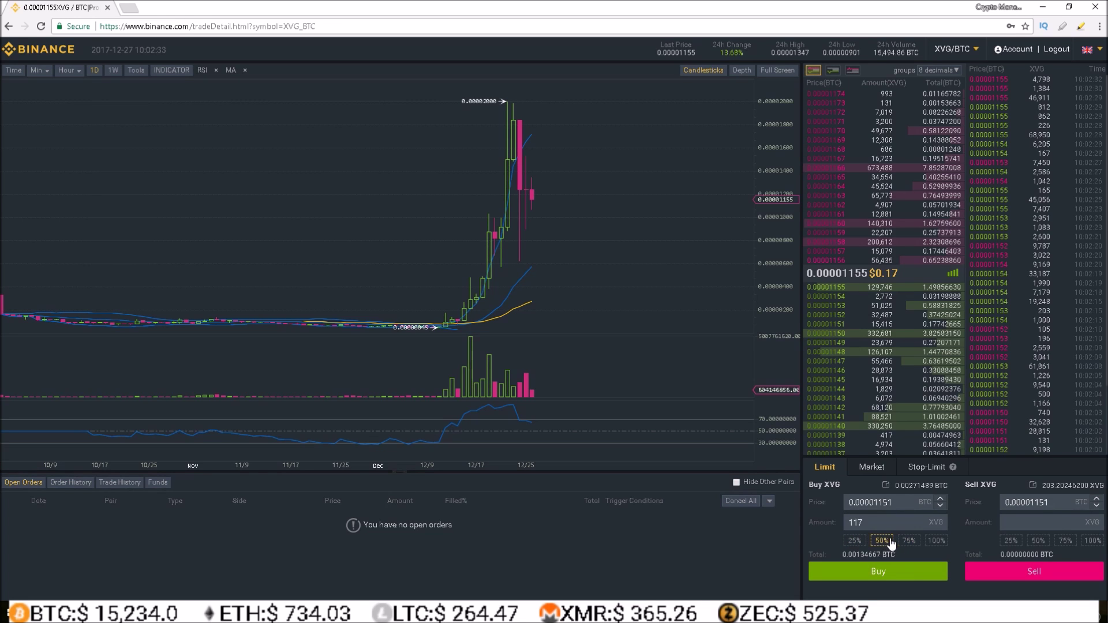
{"action": "left_click", "coordinate": [909, 541]}
{"action": "left_click", "coordinate": [936, 540]}
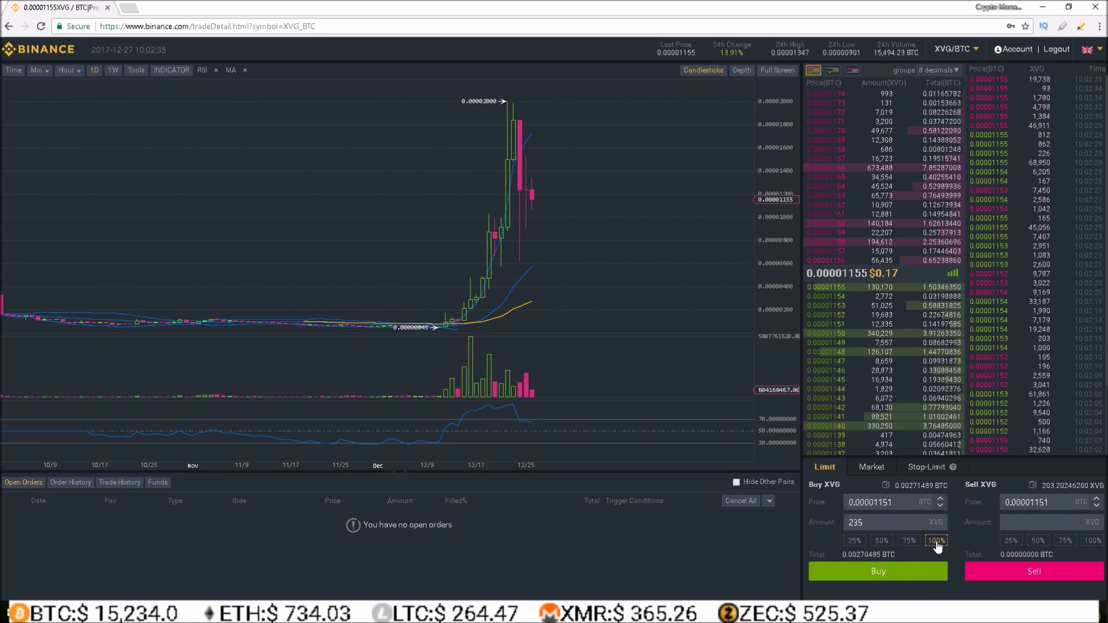
{"action": "left_click", "coordinate": [876, 574]}
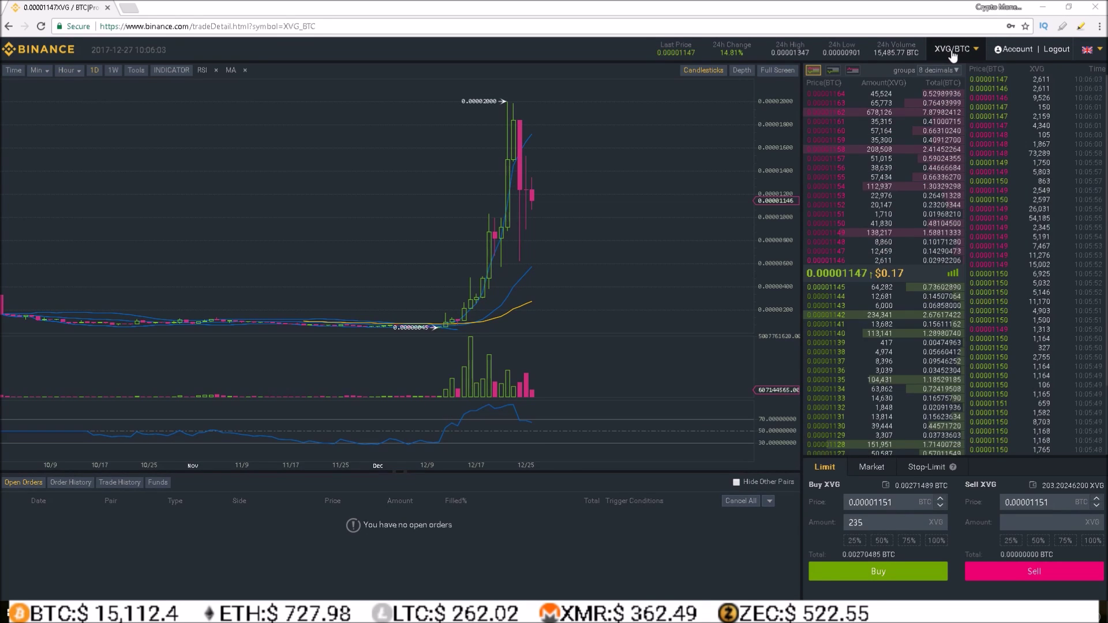
- Browse the ETH, BNB, USDT and BTC pair lists, then switch from XVG/BTC to NEO/BTC
{"action": "left_click", "coordinate": [958, 53]}
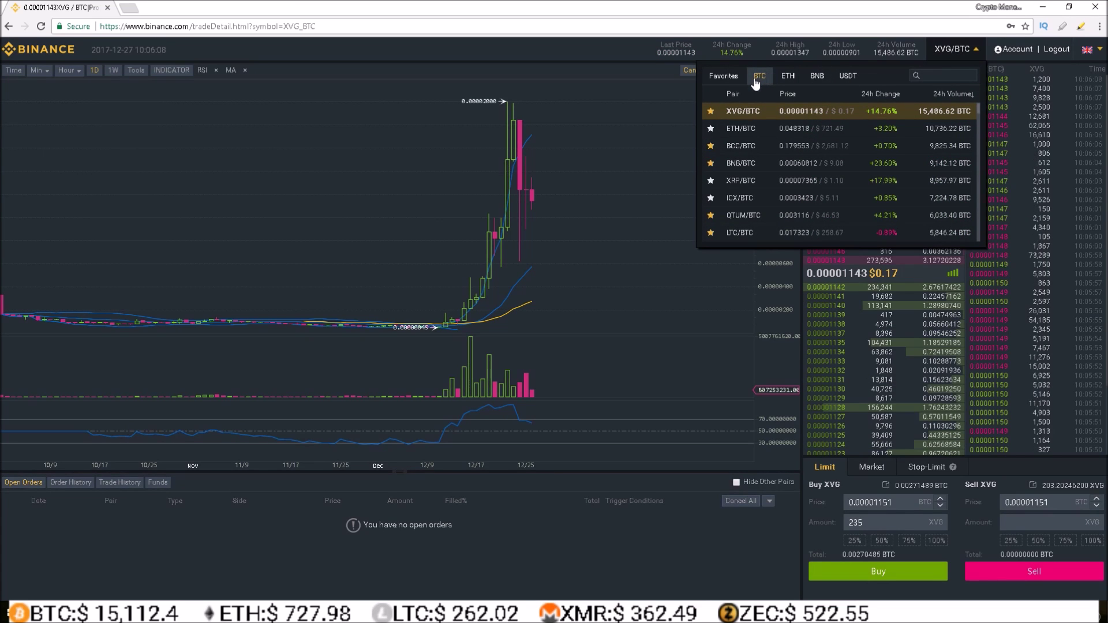
{"action": "left_click", "coordinate": [789, 78]}
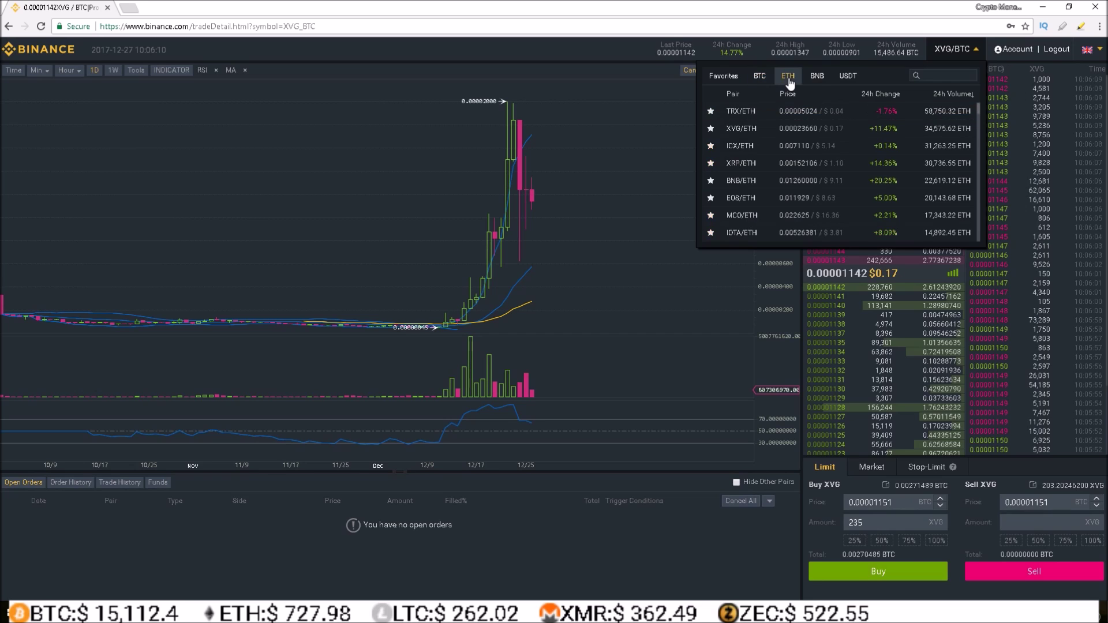
{"action": "left_click", "coordinate": [821, 77]}
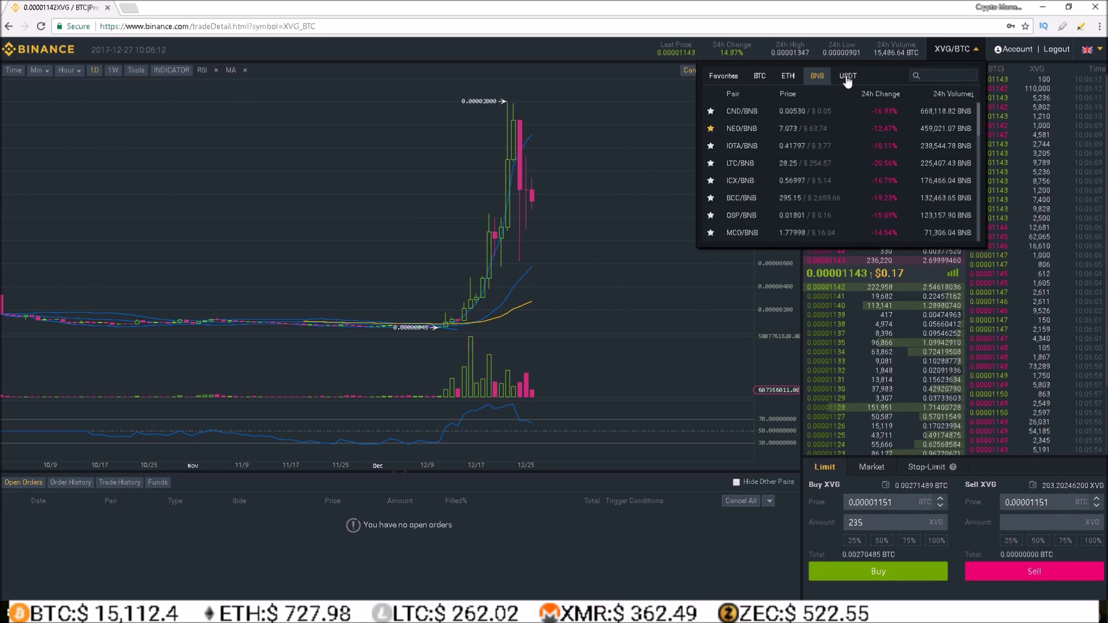
{"action": "left_click", "coordinate": [844, 80]}
{"action": "left_click", "coordinate": [759, 81]}
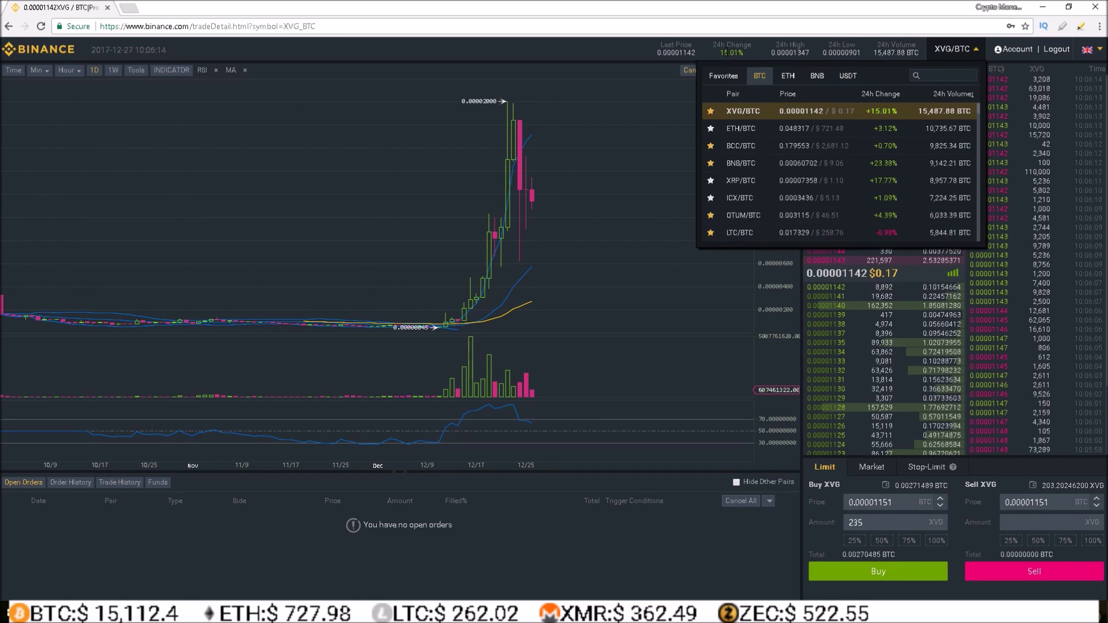
{"action": "scroll", "coordinate": [755, 159], "scroll_direction": "down", "scroll_amount": 3}
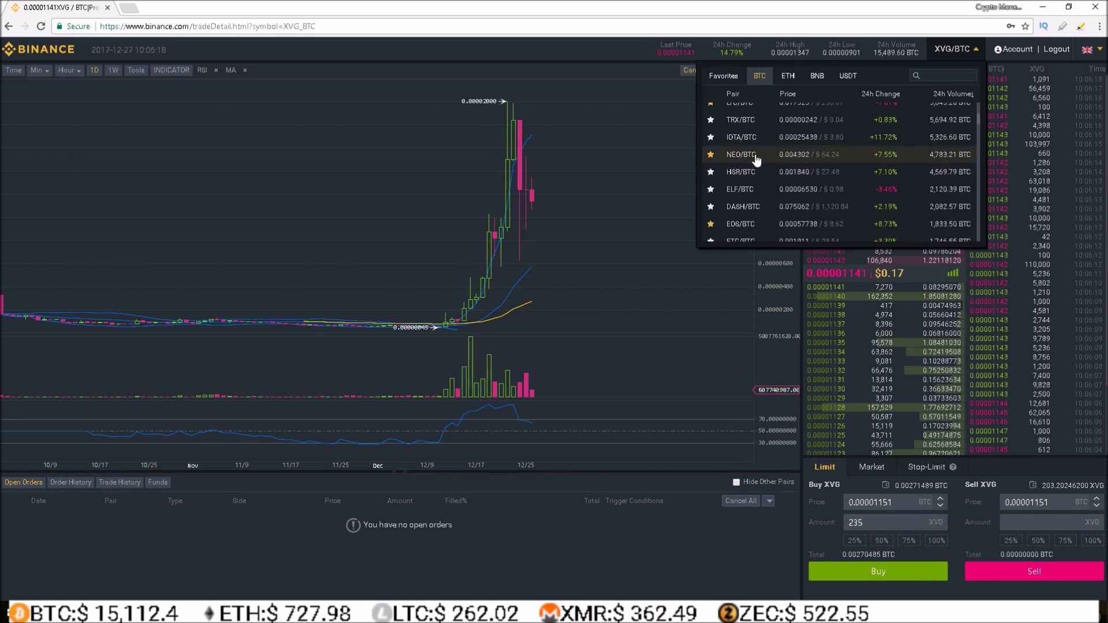
{"action": "left_click", "coordinate": [755, 158]}
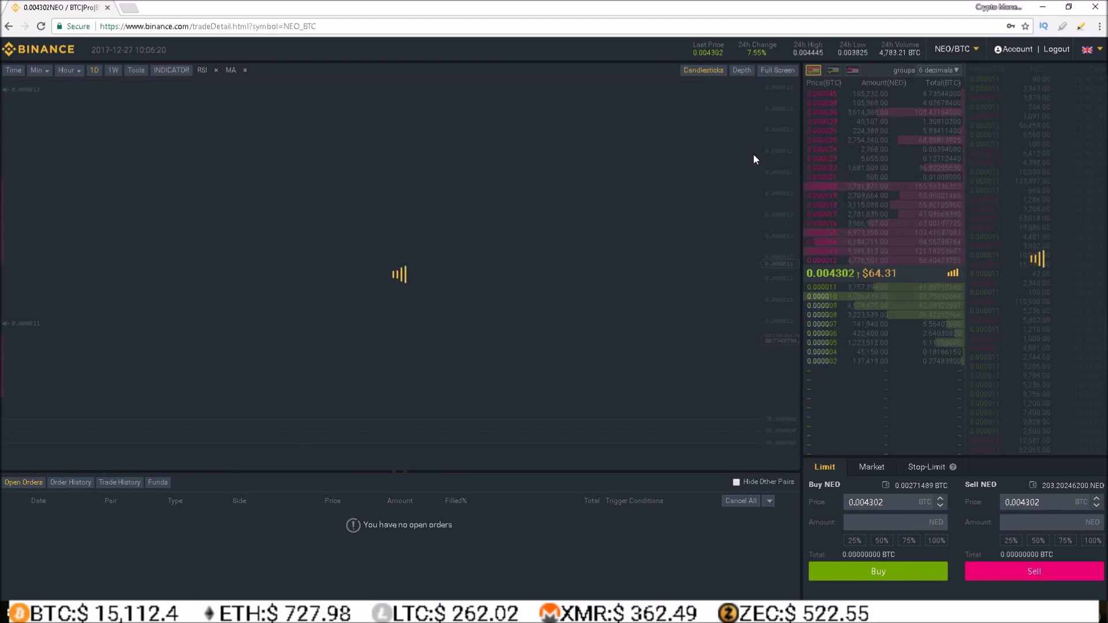